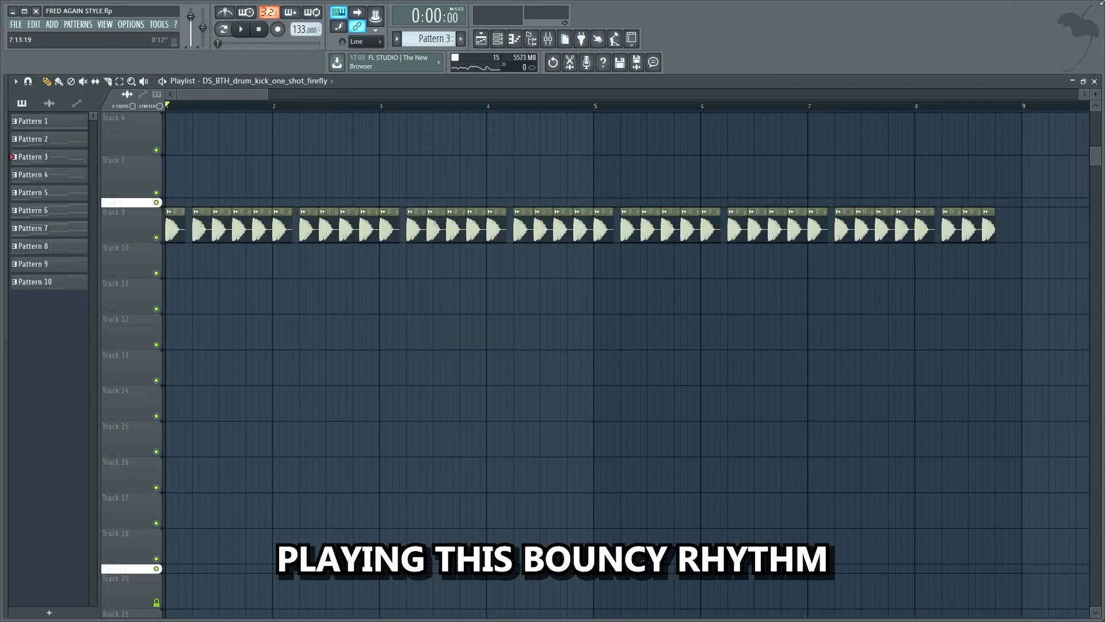
Step: Play the kick, metal percussion and hi-hat tracks in turn, and restore all tracks after soloing the second drum loop
{"action": "key", "text": "space"}
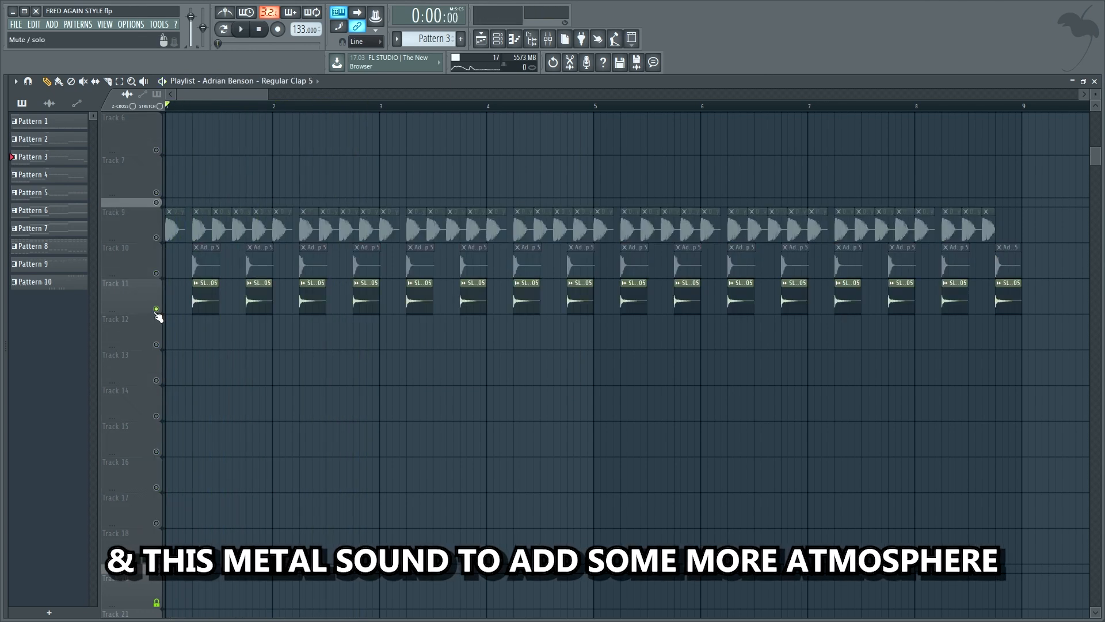
{"action": "key", "text": "space"}
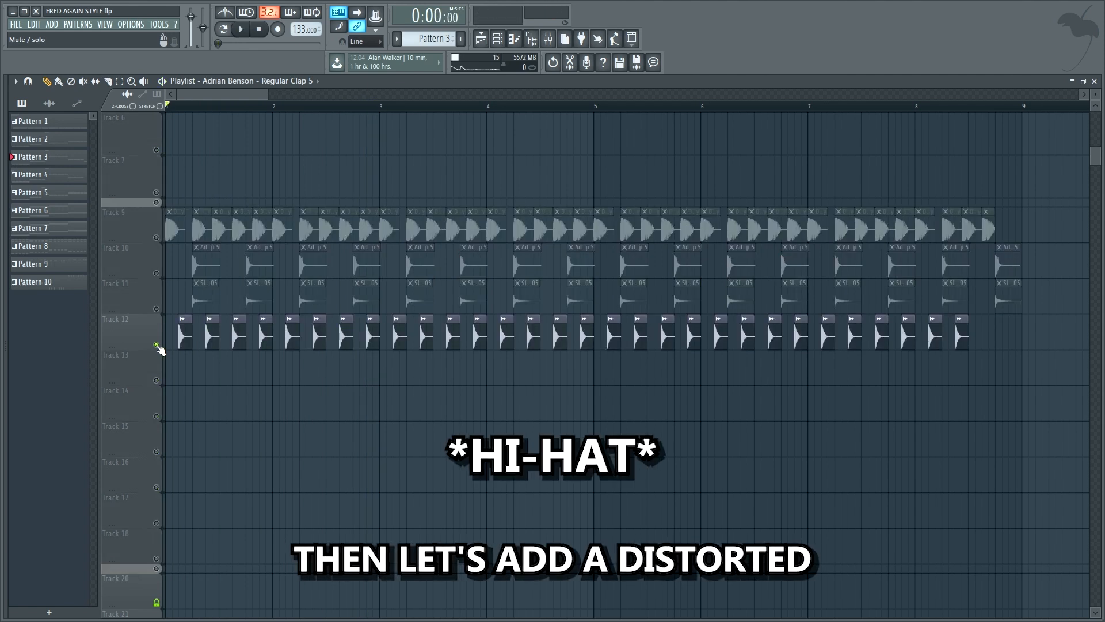
{"action": "key", "text": "space"}
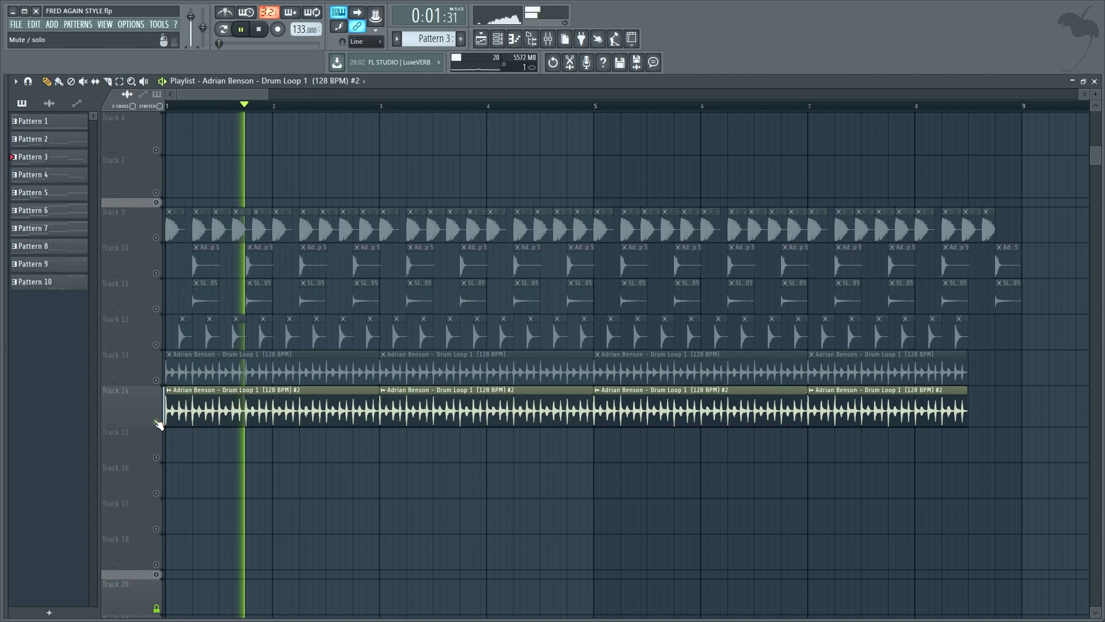
{"action": "right_click", "coordinate": [156, 421]}
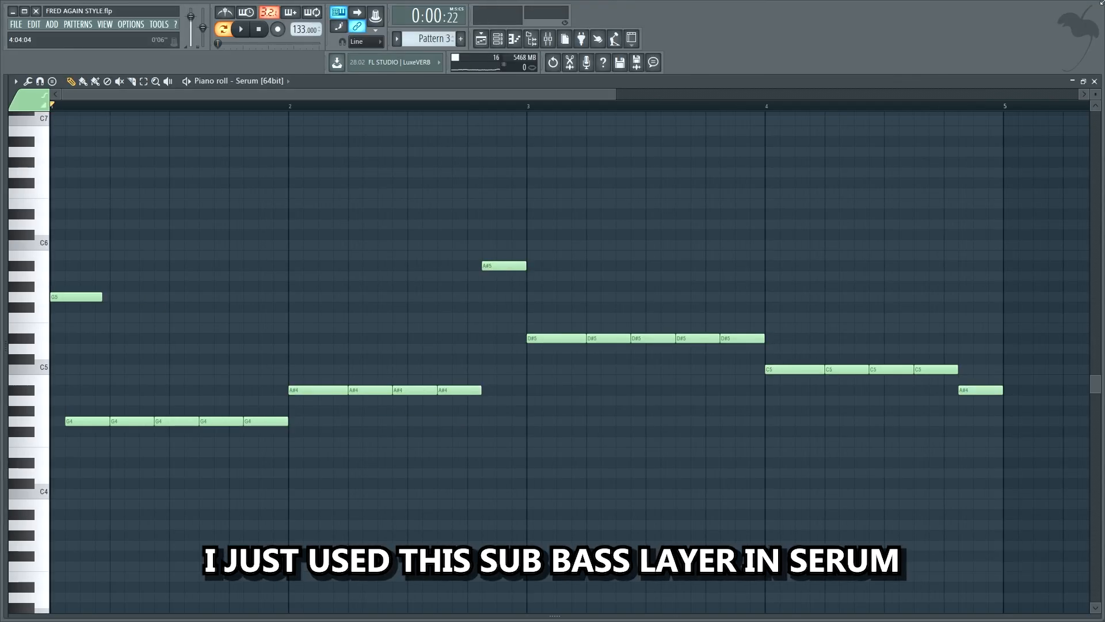
Step: Play the sub bass and inspect each effect on the SUB BASS mixer track, from Fruity Fast Dist to the last Fruity parametric EQ 2
{"action": "key", "text": "space"}
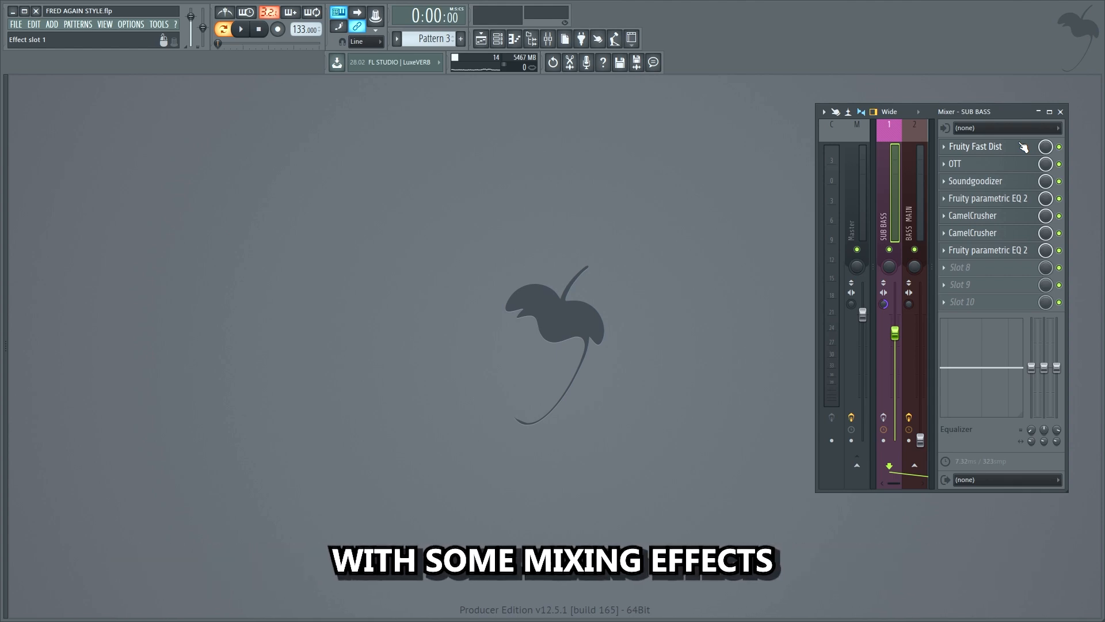
{"action": "left_click", "coordinate": [1022, 147]}
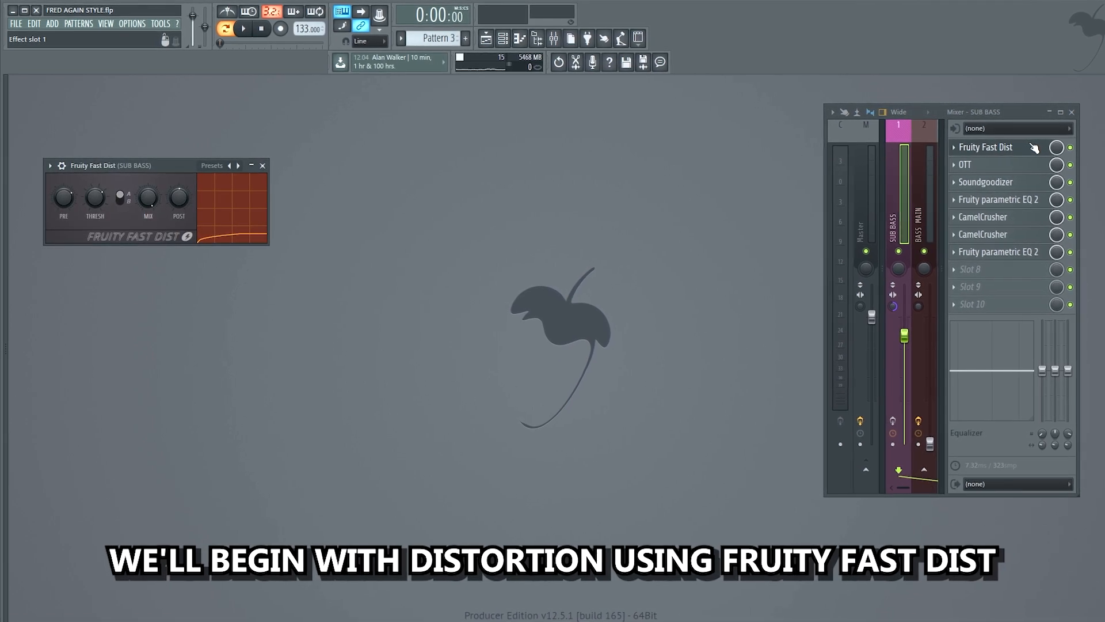
{"action": "left_click", "coordinate": [1022, 164]}
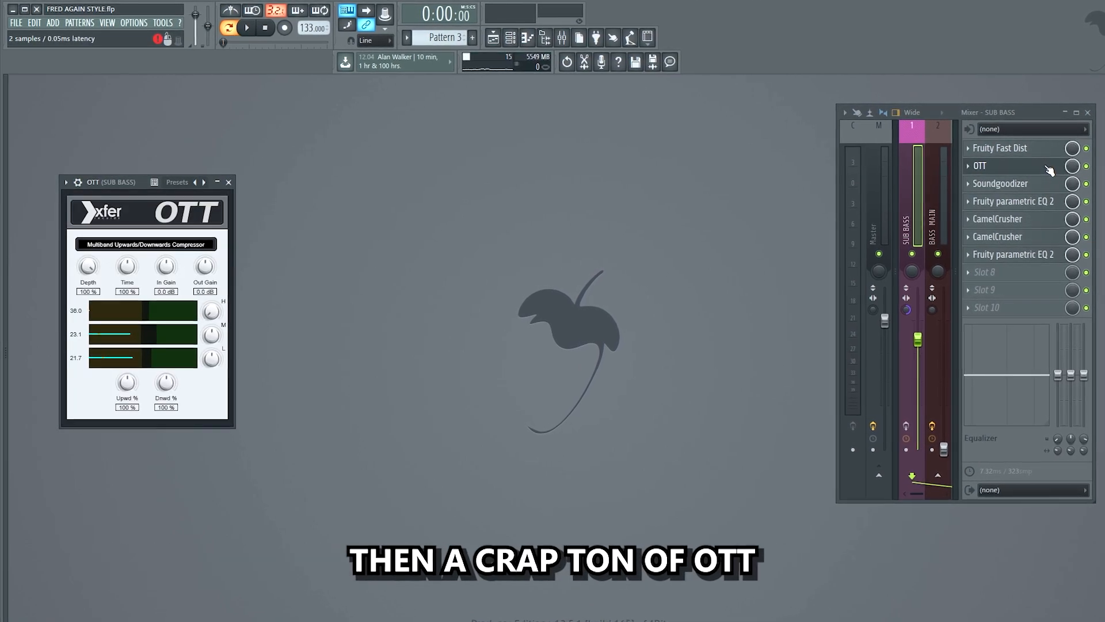
{"action": "left_click", "coordinate": [1021, 182]}
{"action": "left_click", "coordinate": [1018, 201]}
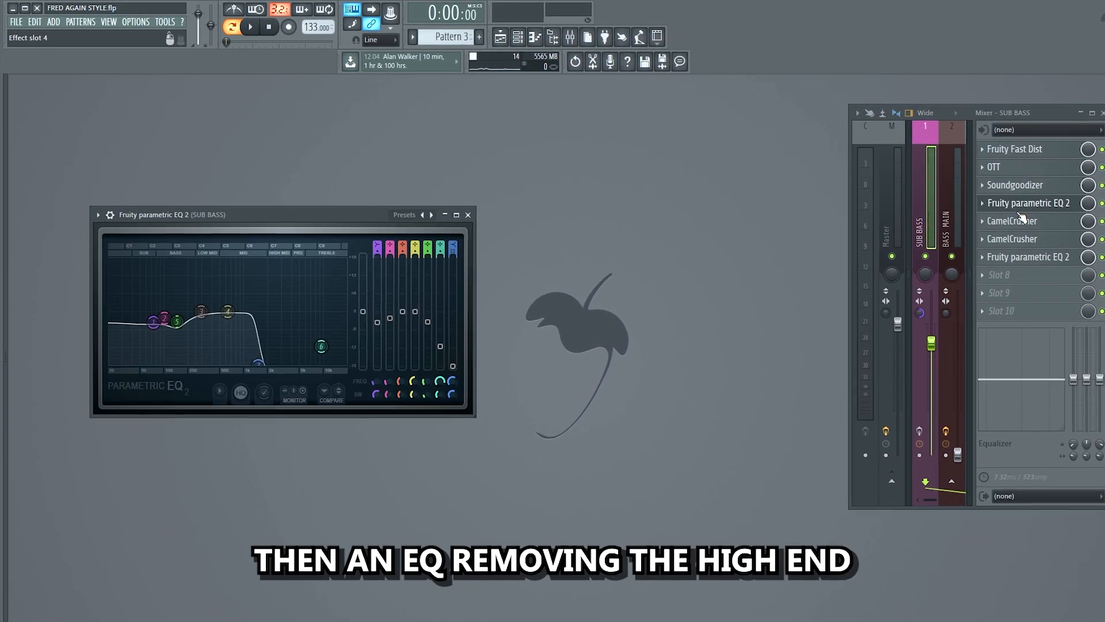
{"action": "left_click", "coordinate": [1024, 219]}
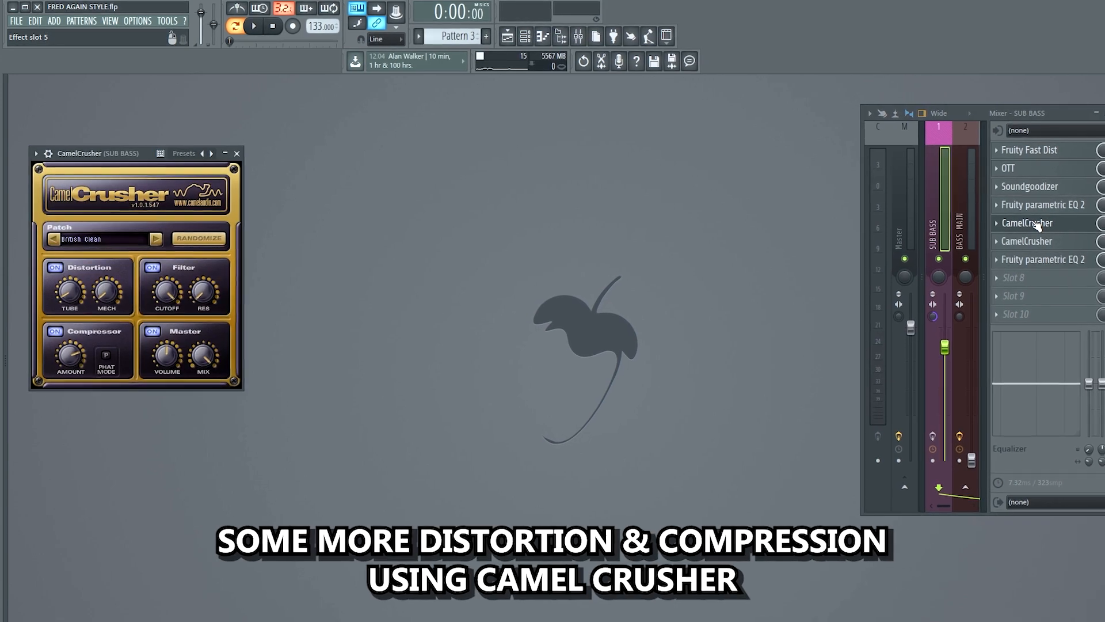
{"action": "left_click", "coordinate": [1042, 242]}
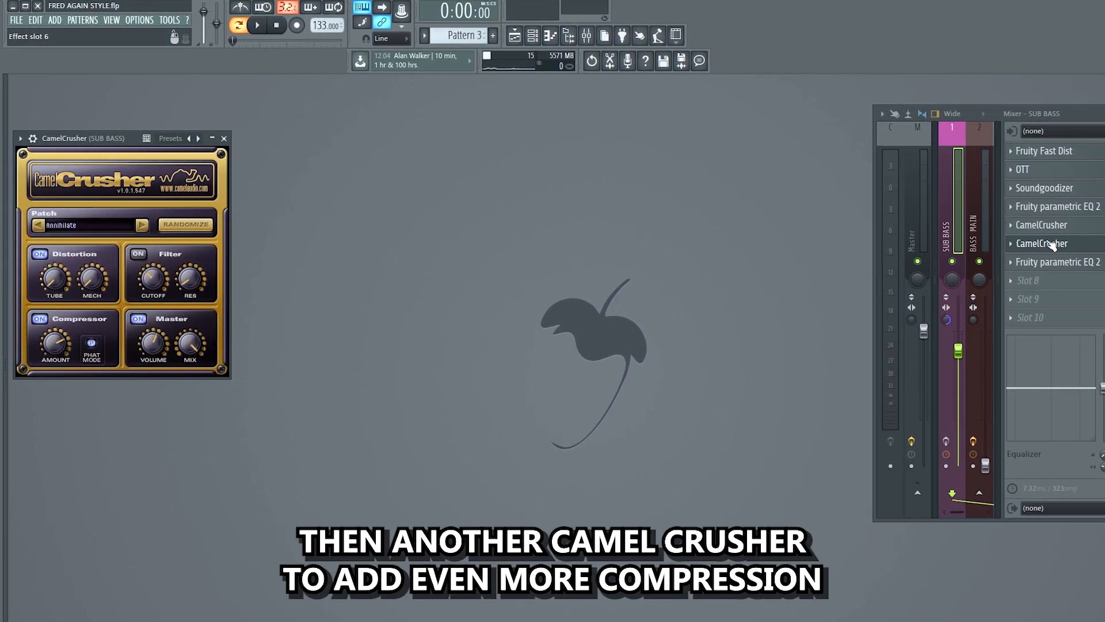
{"action": "left_click", "coordinate": [1064, 263]}
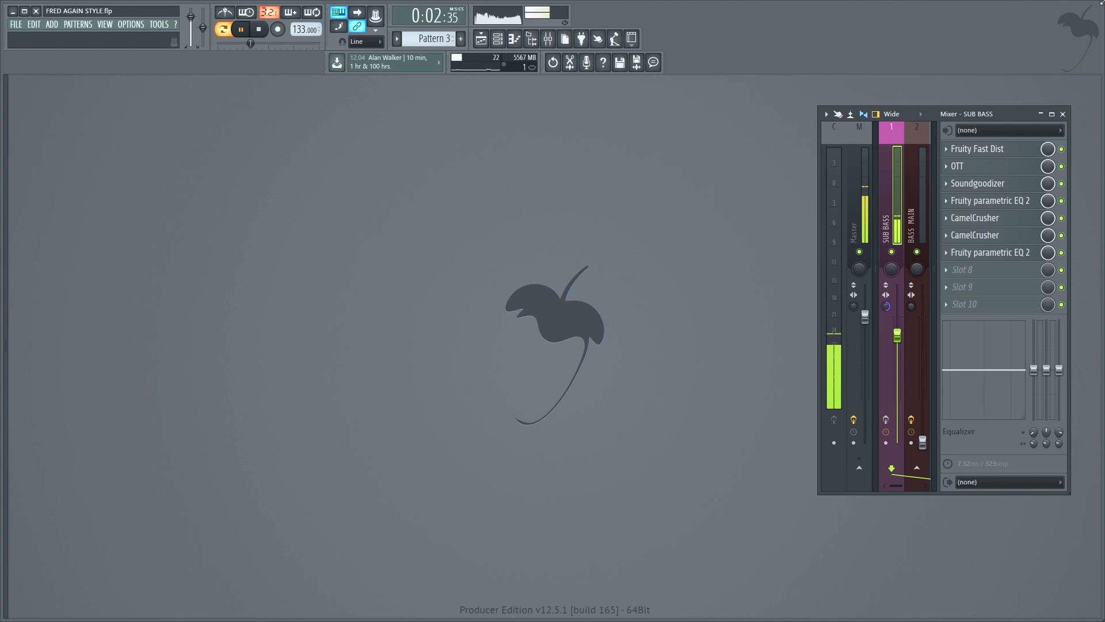
{"action": "key", "text": "space"}
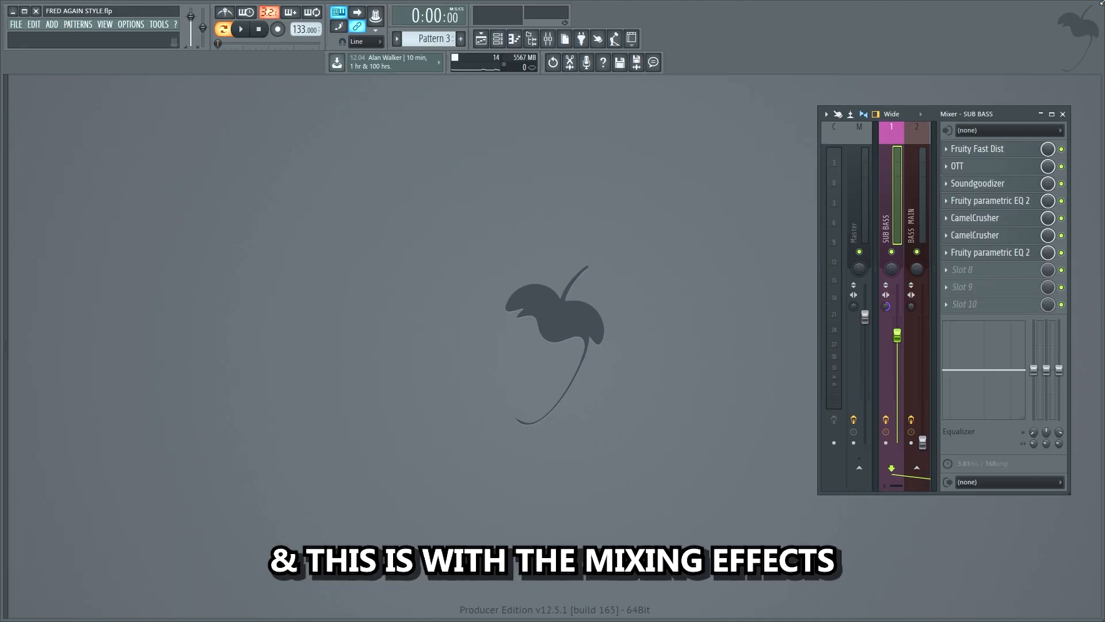
{"action": "key", "text": "space"}
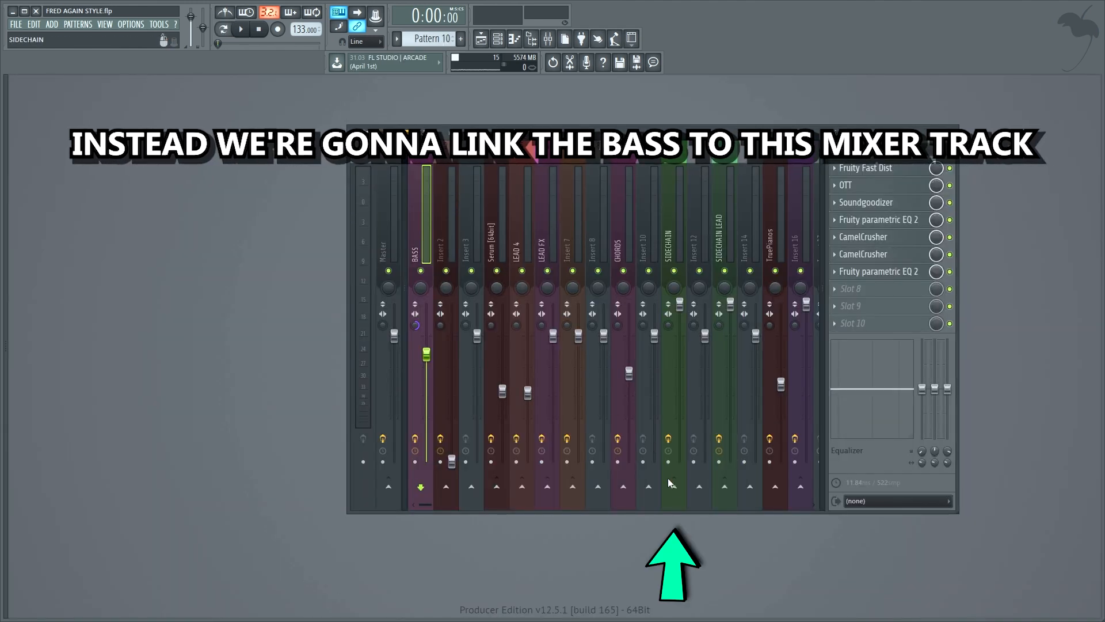
Step: Route the BASS mixer track to the SIDECHAIN track, and play the bass without and with the sidechain automation
{"action": "left_click", "coordinate": [673, 485]}
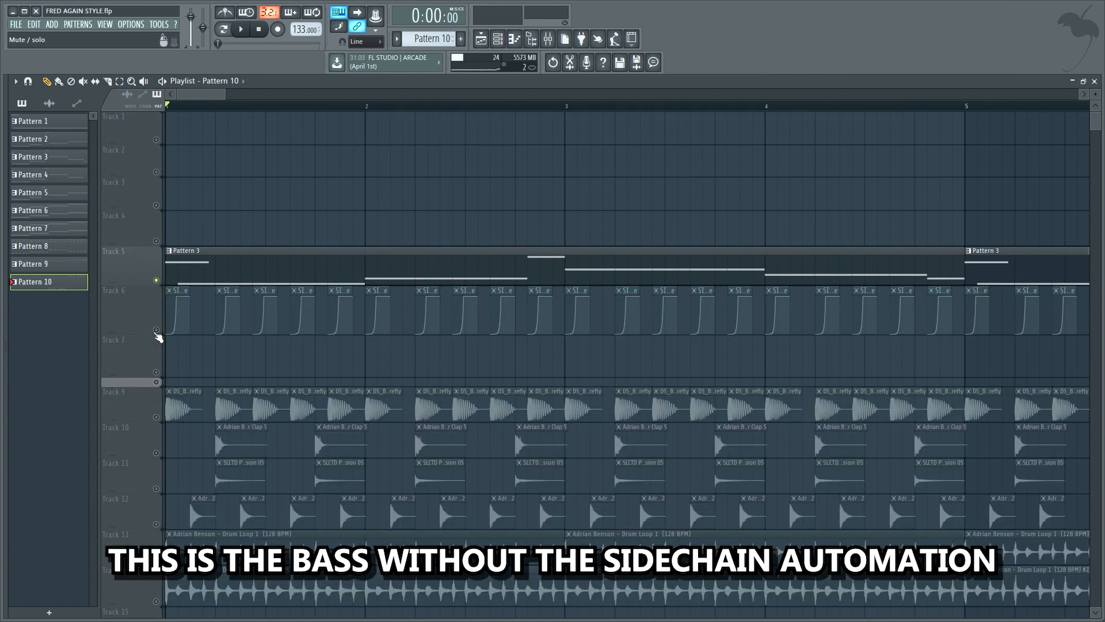
{"action": "key", "text": "space"}
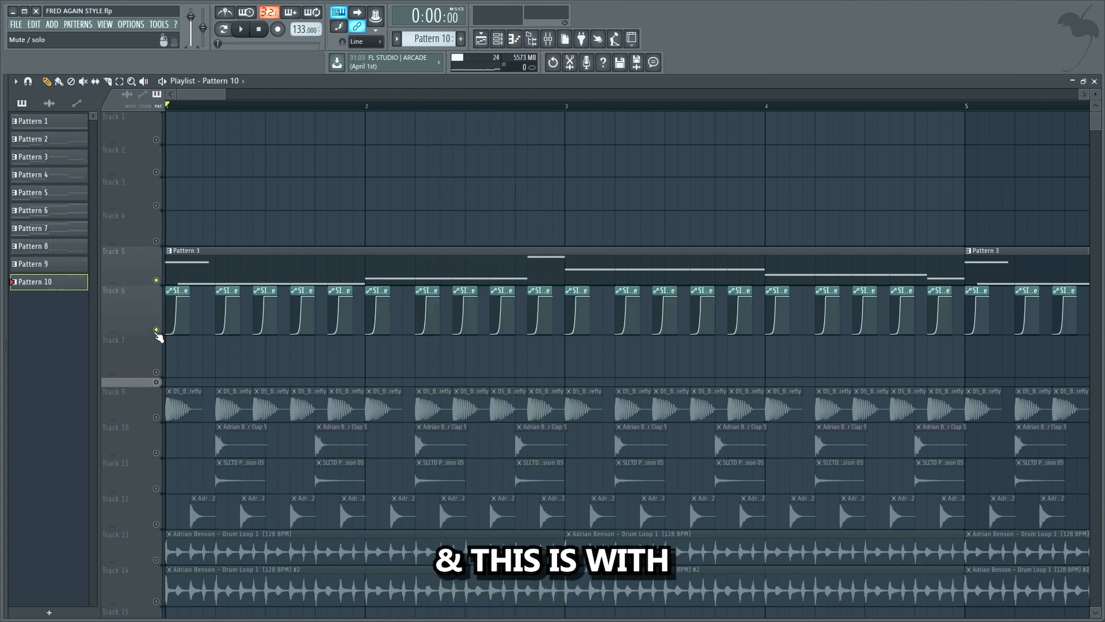
{"action": "key", "text": "space"}
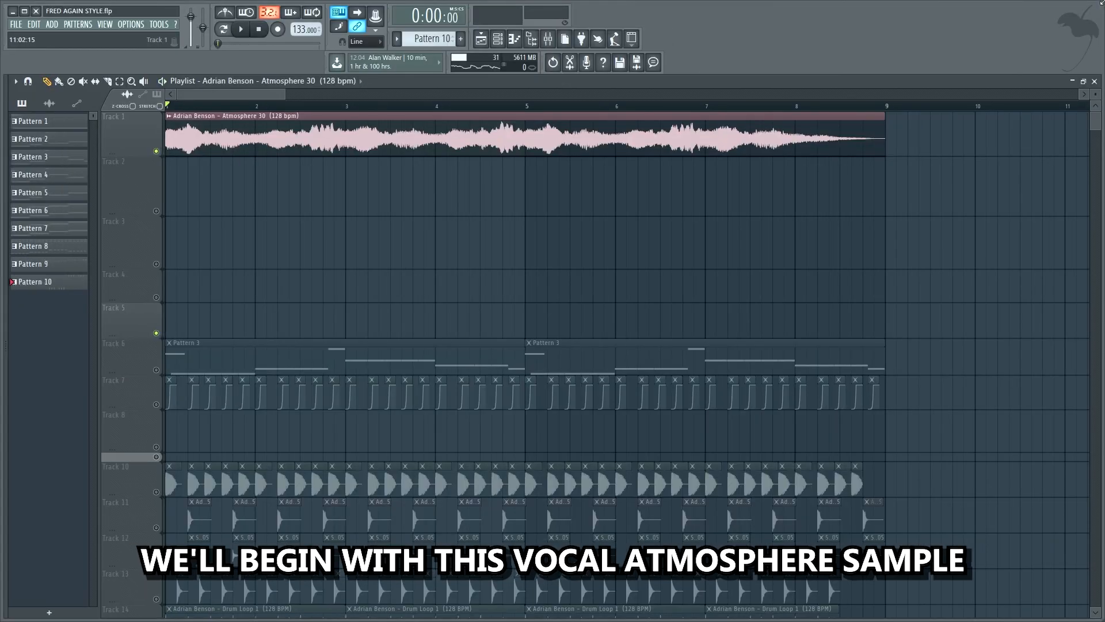
Step: Play the vocal atmosphere sample and inspect each effect on the LEAD 4 mixer track, from the first Fruity parametric EQ 2 to Fruity Stereo Shaper
{"action": "key", "text": "space"}
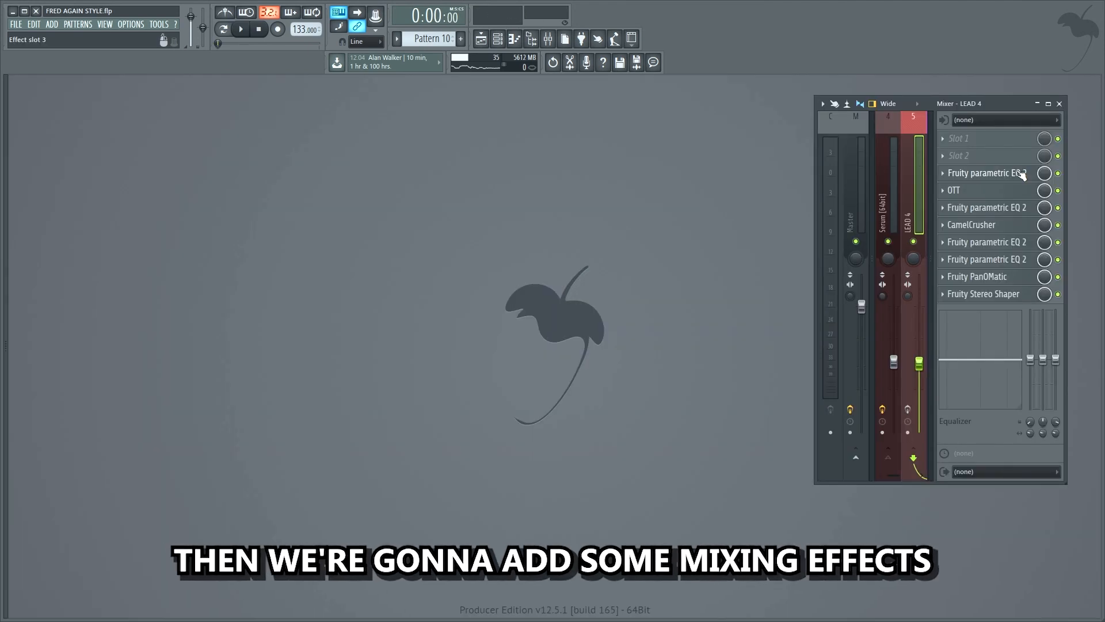
{"action": "left_click", "coordinate": [1021, 174]}
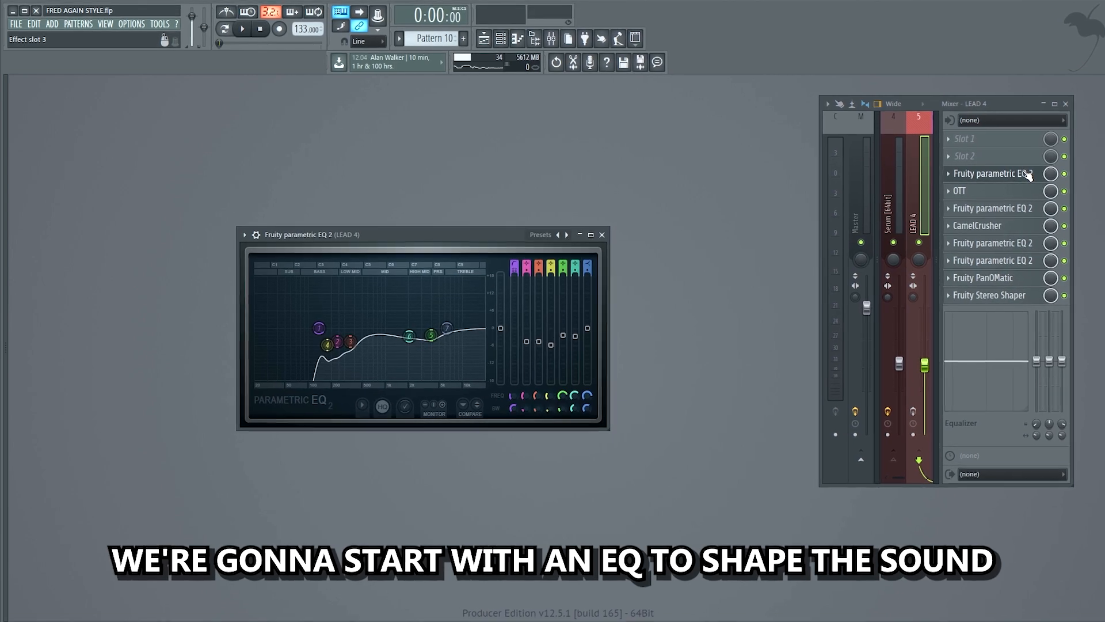
{"action": "left_click", "coordinate": [1026, 192]}
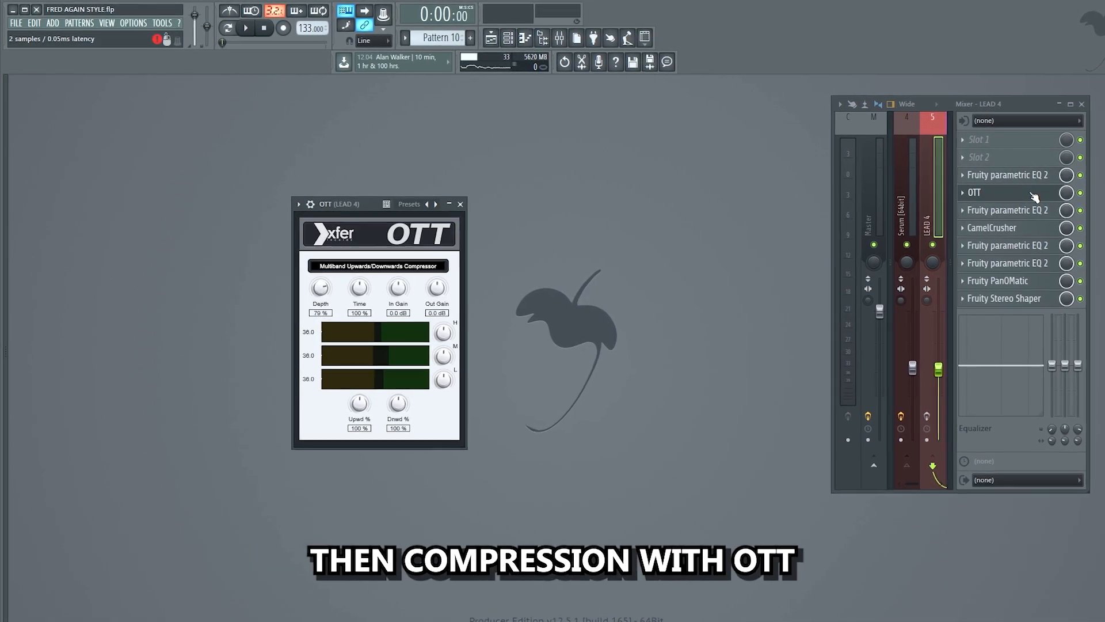
{"action": "left_click", "coordinate": [1023, 210]}
{"action": "left_click", "coordinate": [1039, 229]}
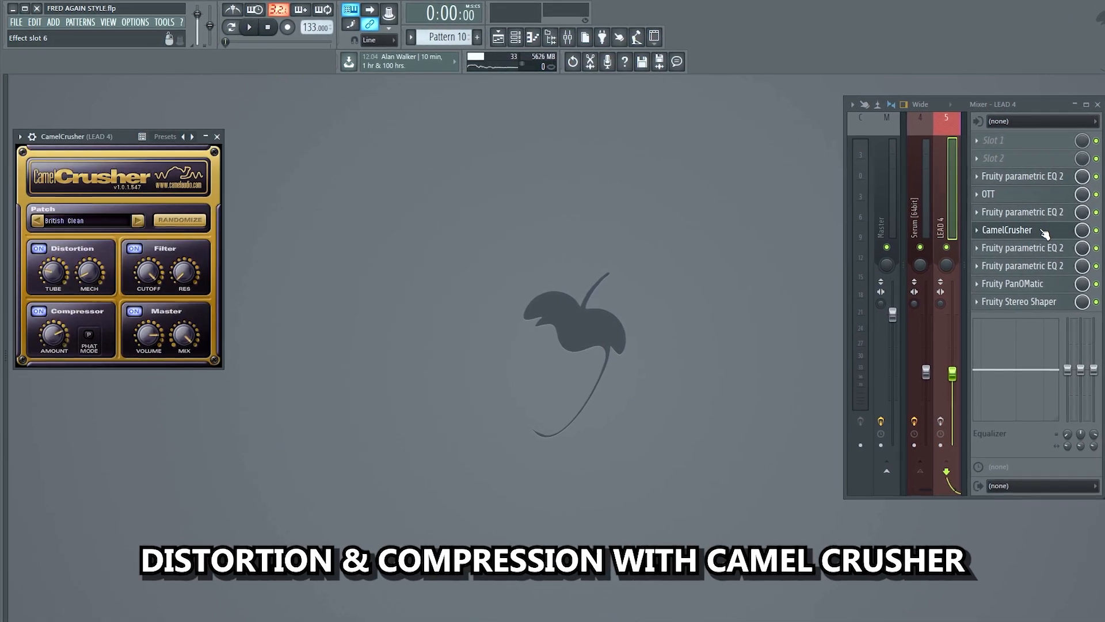
{"action": "left_click", "coordinate": [1054, 248]}
{"action": "left_click", "coordinate": [1053, 266]}
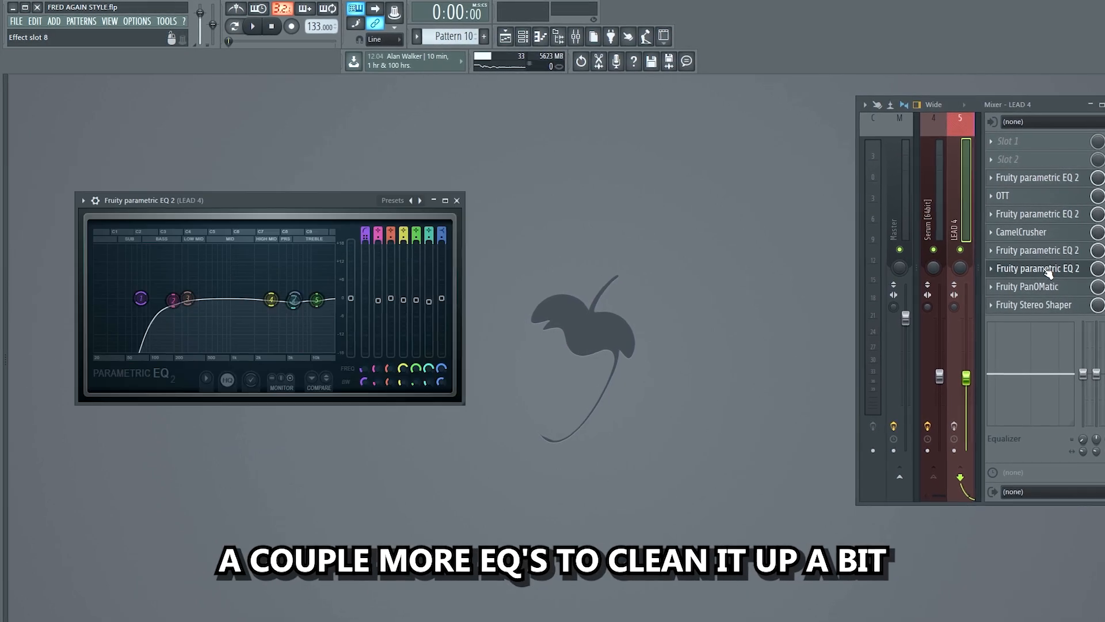
{"action": "left_click", "coordinate": [1031, 290]}
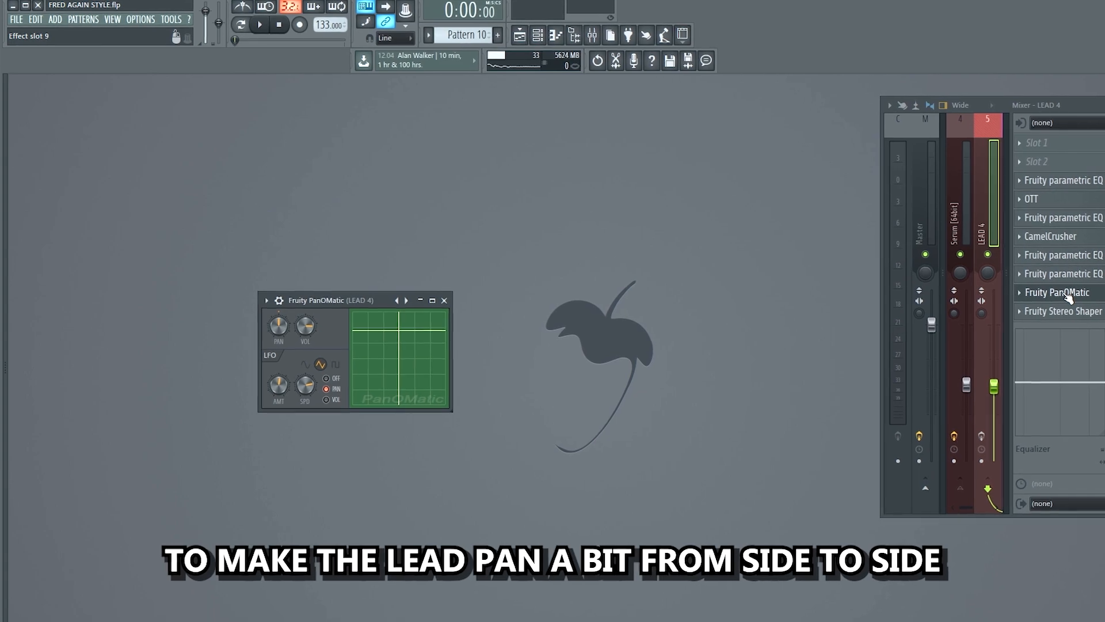
{"action": "left_click", "coordinate": [1061, 311]}
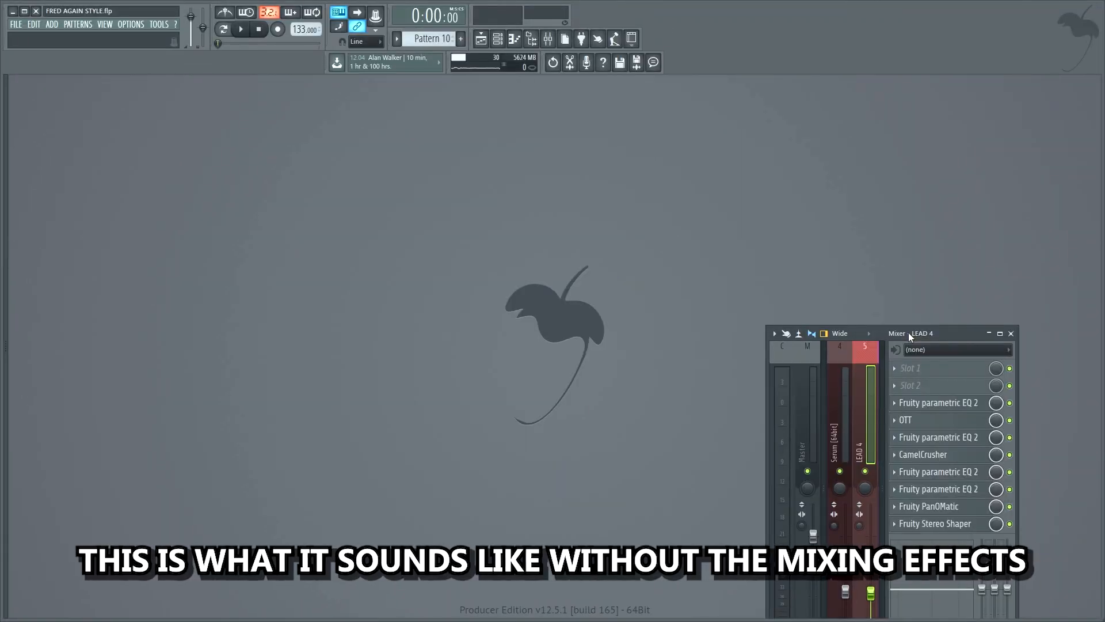
{"action": "key", "text": "space"}
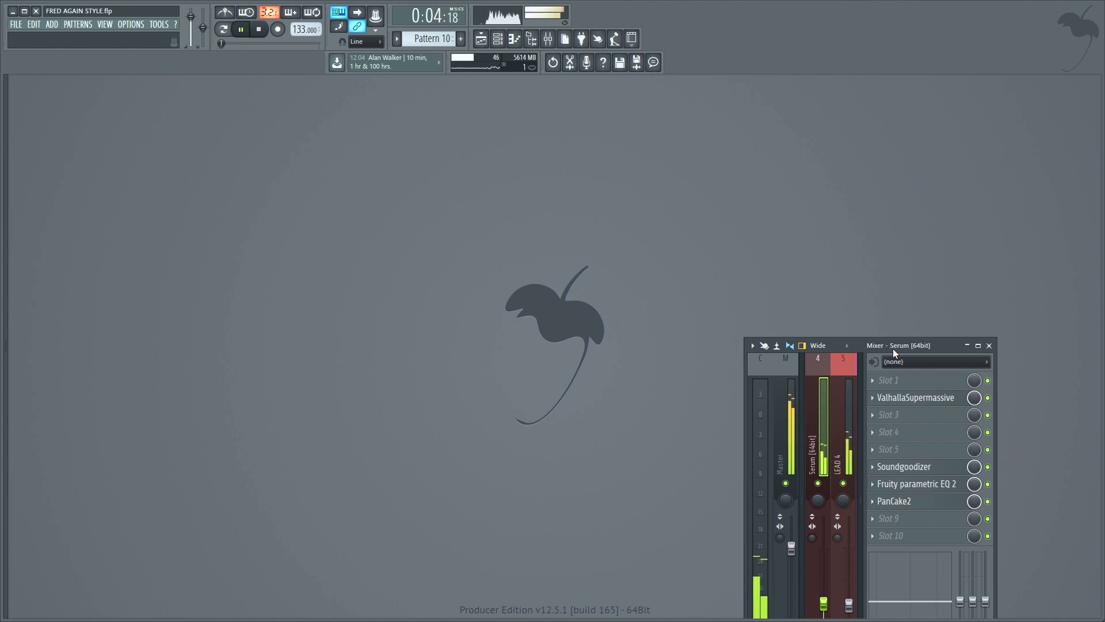
{"action": "key", "text": "space"}
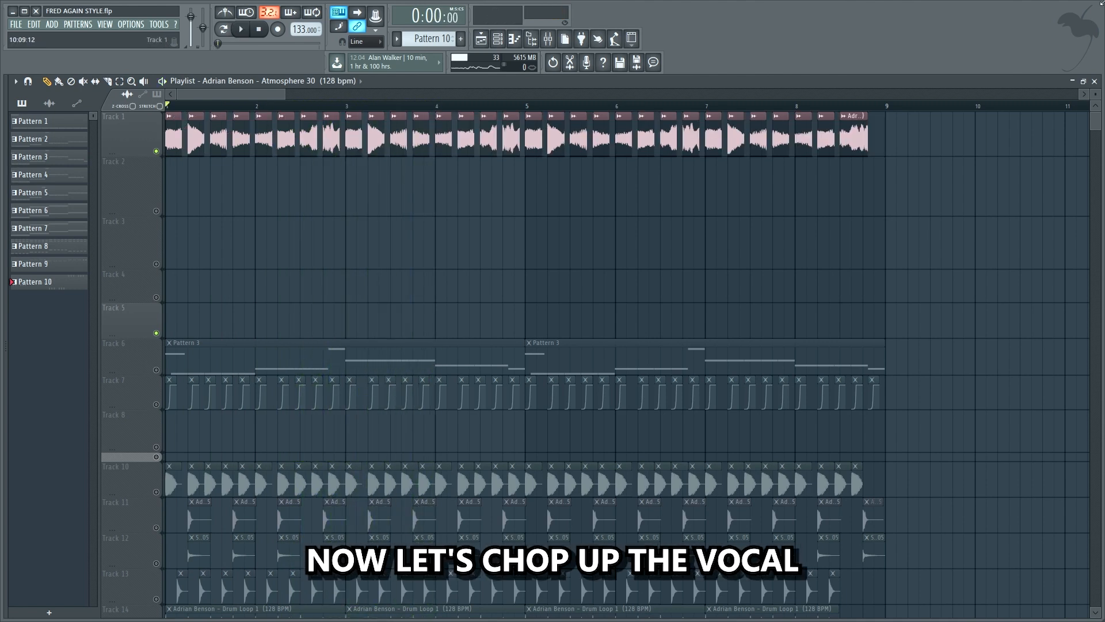
Step: Play the chopped vocal on Track 1, with its LFO-style volume automation and with the sidechain, bass and kick
{"action": "key", "text": "space"}
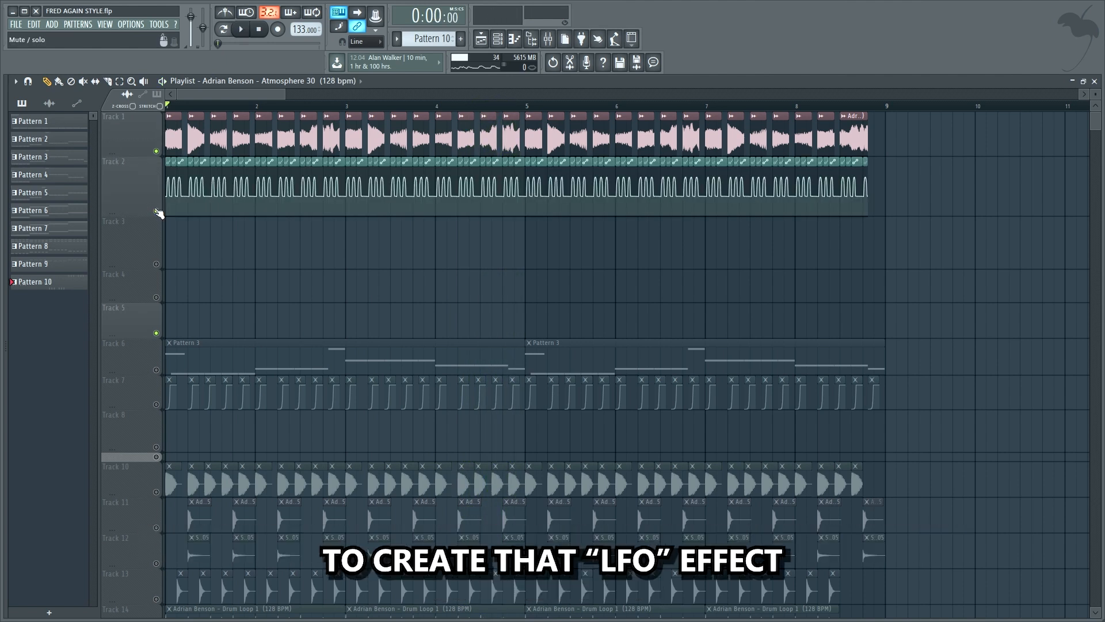
{"action": "left_click_drag", "start_coordinate": [285, 94], "coordinate": [197, 98]}
{"action": "key", "text": "space"}
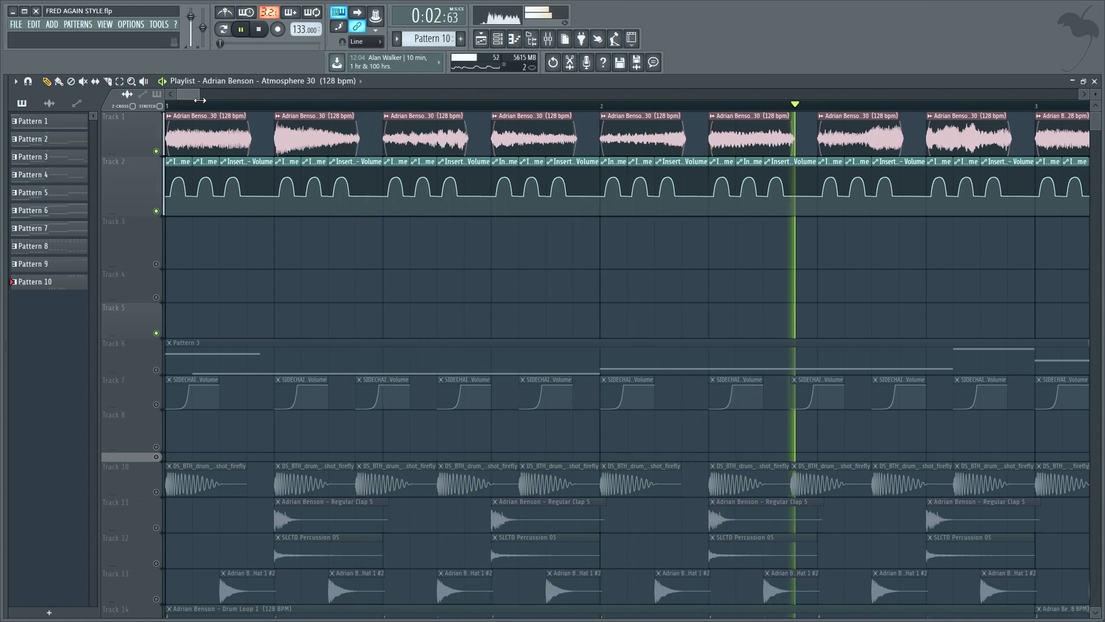
{"action": "left_click_drag", "start_coordinate": [197, 98], "coordinate": [253, 112]}
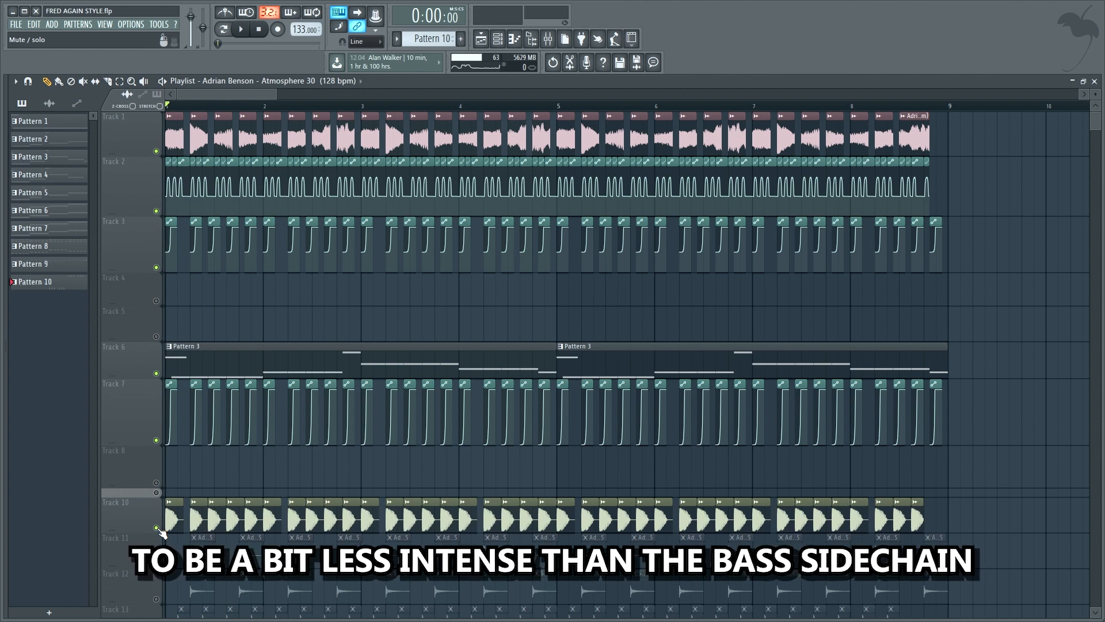
{"action": "key", "text": "space"}
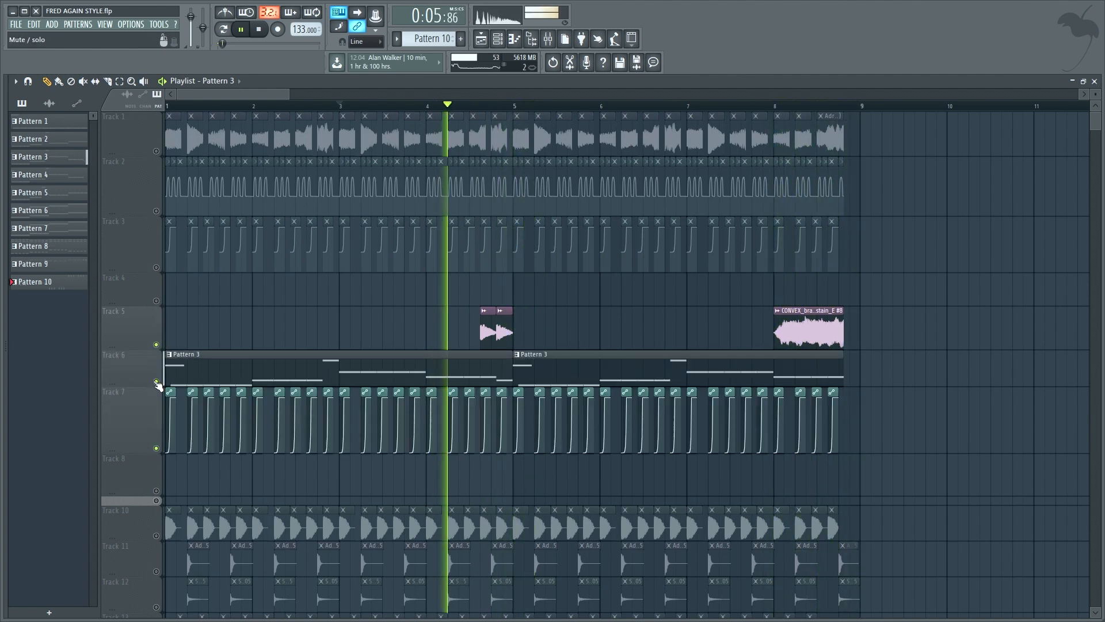
Step: Unmute the bass pattern on Track 6 so it plays together with the brass stabs on Track 5
{"action": "left_click", "coordinate": [155, 381]}
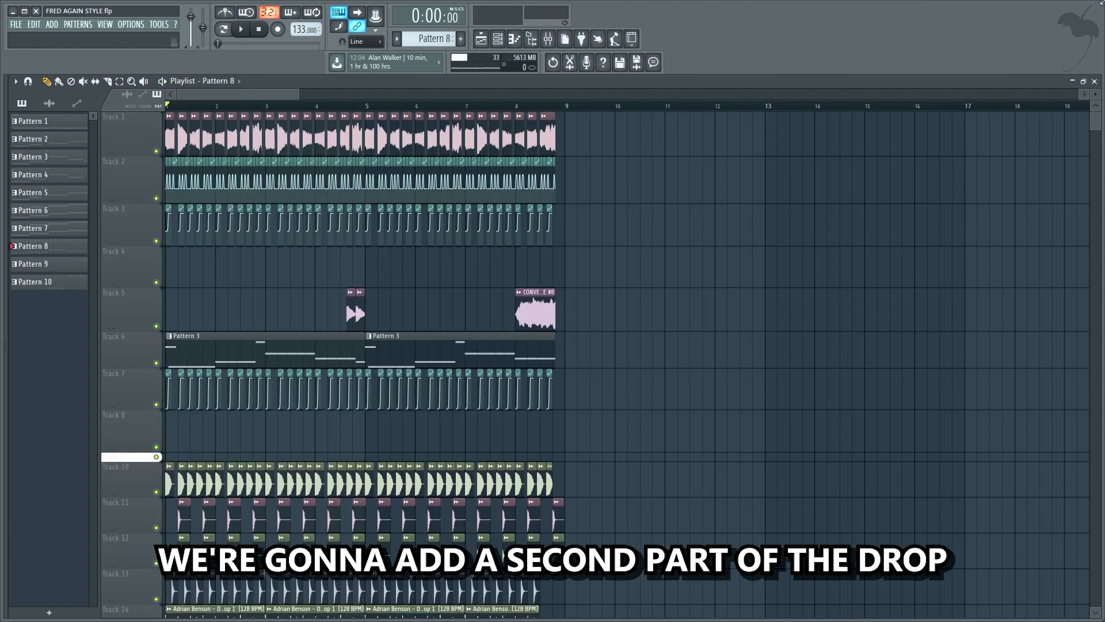
Step: Restore the second half of the drop in the playlist, and play the kick rhythms of both halves
{"action": "key", "text": "ctrl+z"}
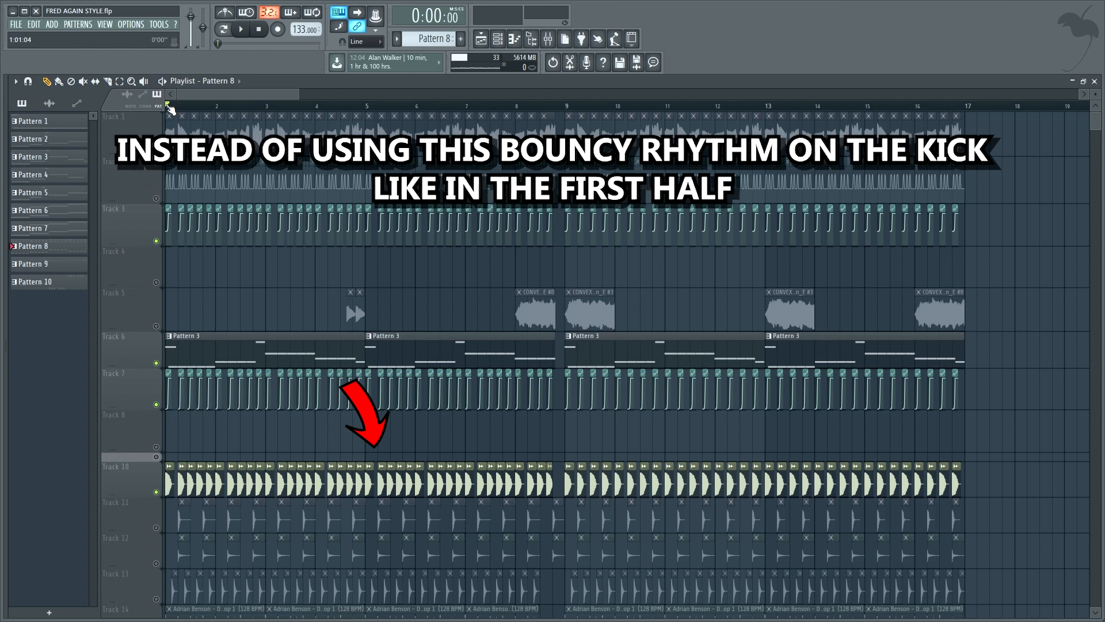
{"action": "key", "text": "space"}
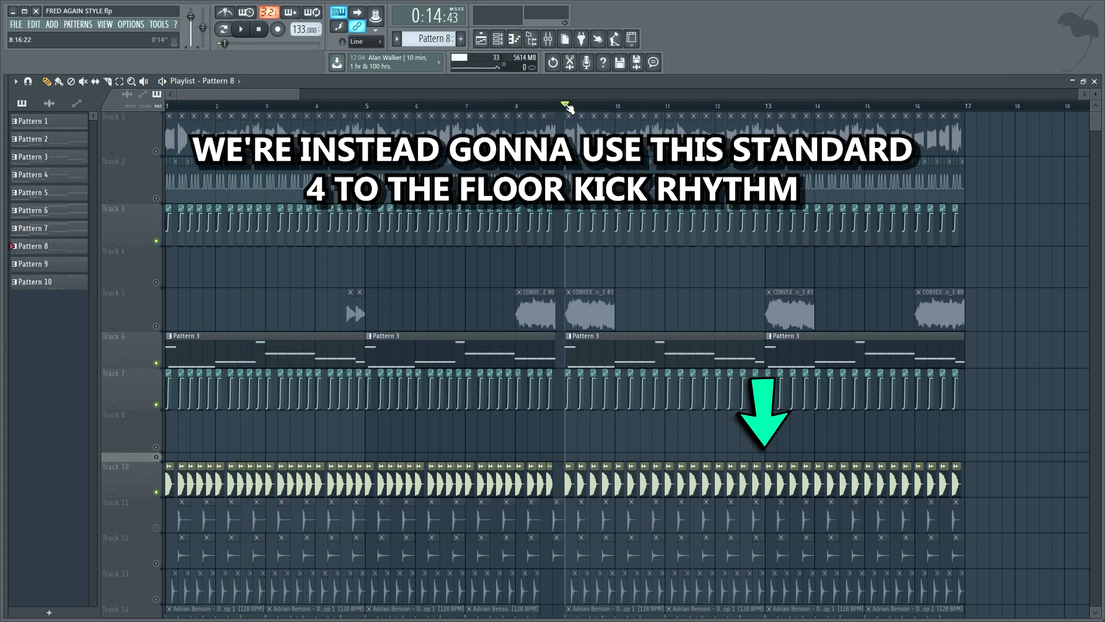
{"action": "key", "text": "space"}
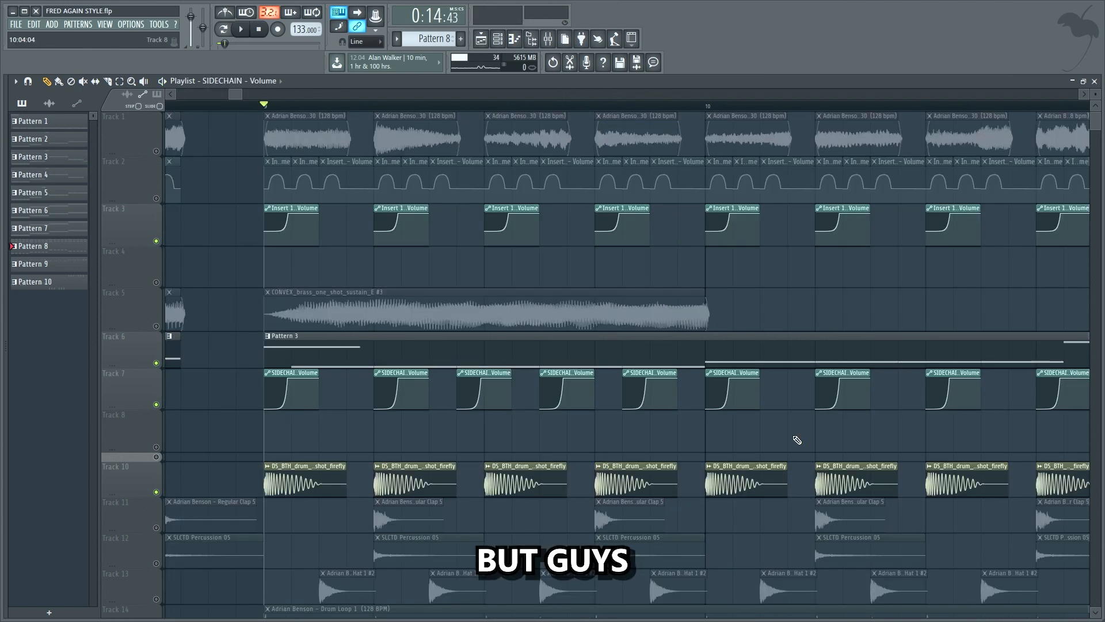
Step: Move the bass sidechain volume clips on Track 7 in bar 9 to line up with the four-to-the-floor kicks
{"action": "left_click_drag", "start_coordinate": [570, 376], "coordinate": [516, 377]}
{"action": "left_click_drag", "start_coordinate": [666, 372], "coordinate": [638, 373]}
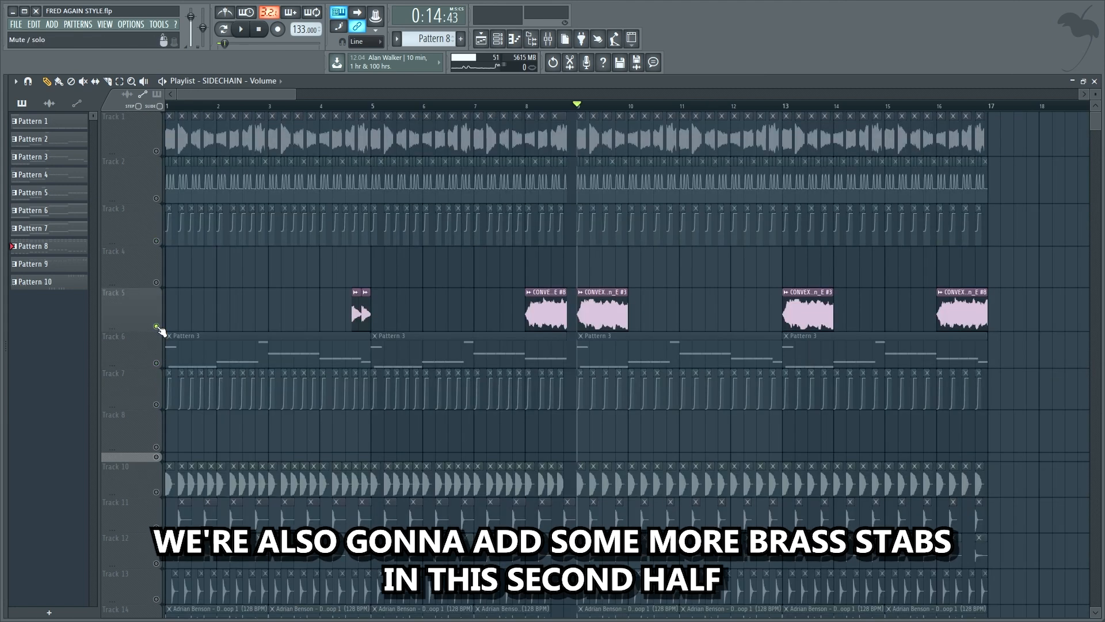
Step: Play the soloed brass stabs on Track 5 in the second half of the drop
{"action": "key", "text": "space"}
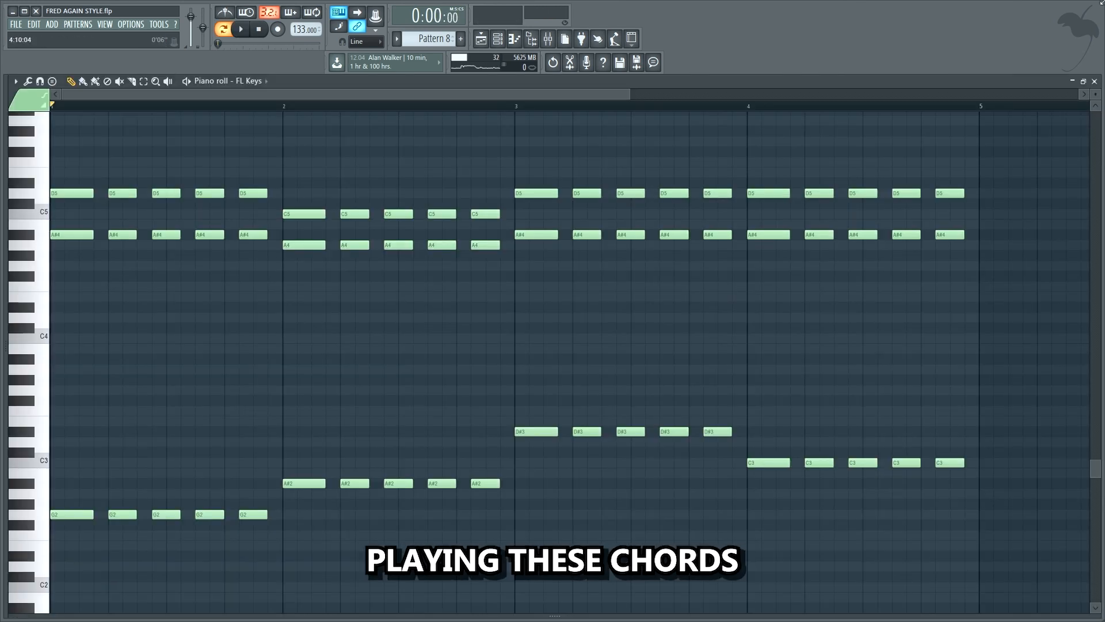
Step: Play the FL Keys chords of Pattern 8, and examine the piano mixer track's effects from the first Fruity parametric EQ 2 to Fruity Stereo Shaper
{"action": "key", "text": "space"}
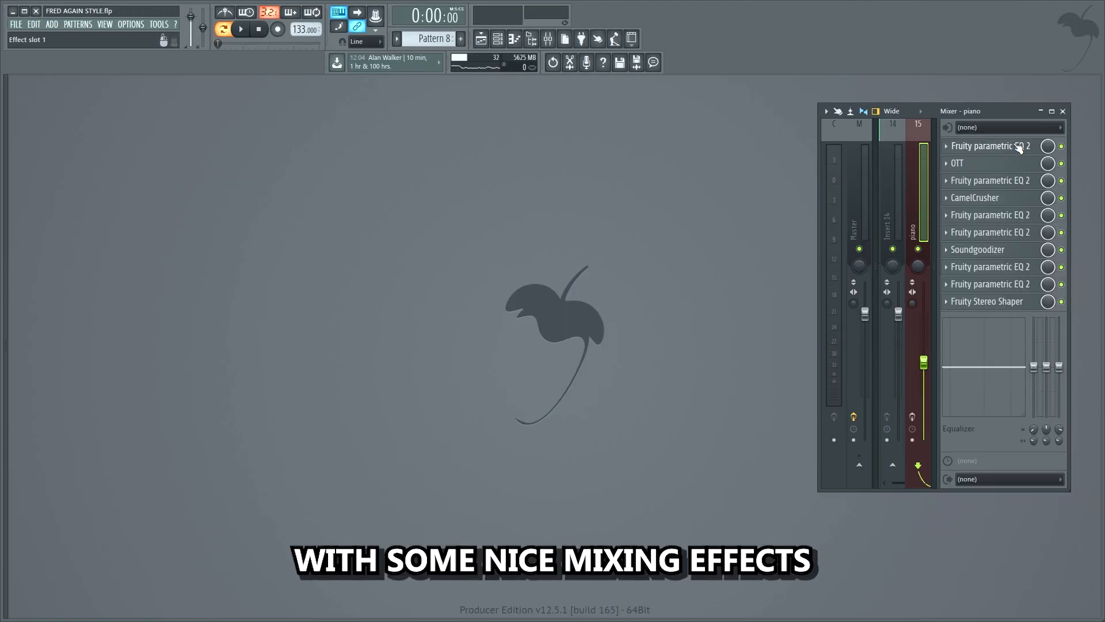
{"action": "left_click", "coordinate": [1019, 148]}
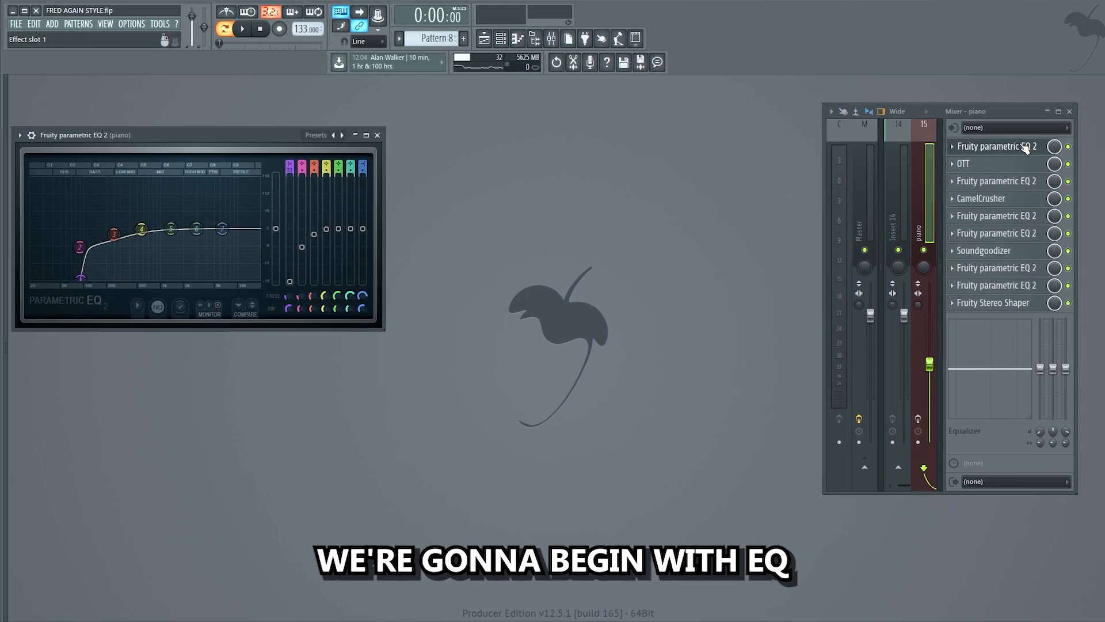
{"action": "left_click", "coordinate": [1030, 183]}
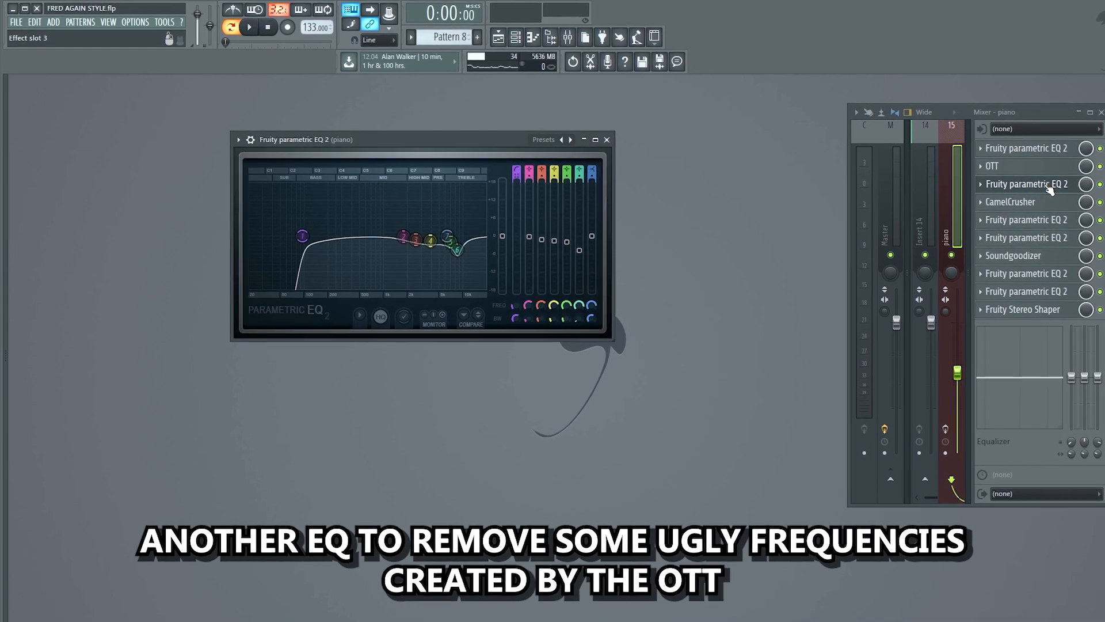
{"action": "left_click", "coordinate": [1030, 201]}
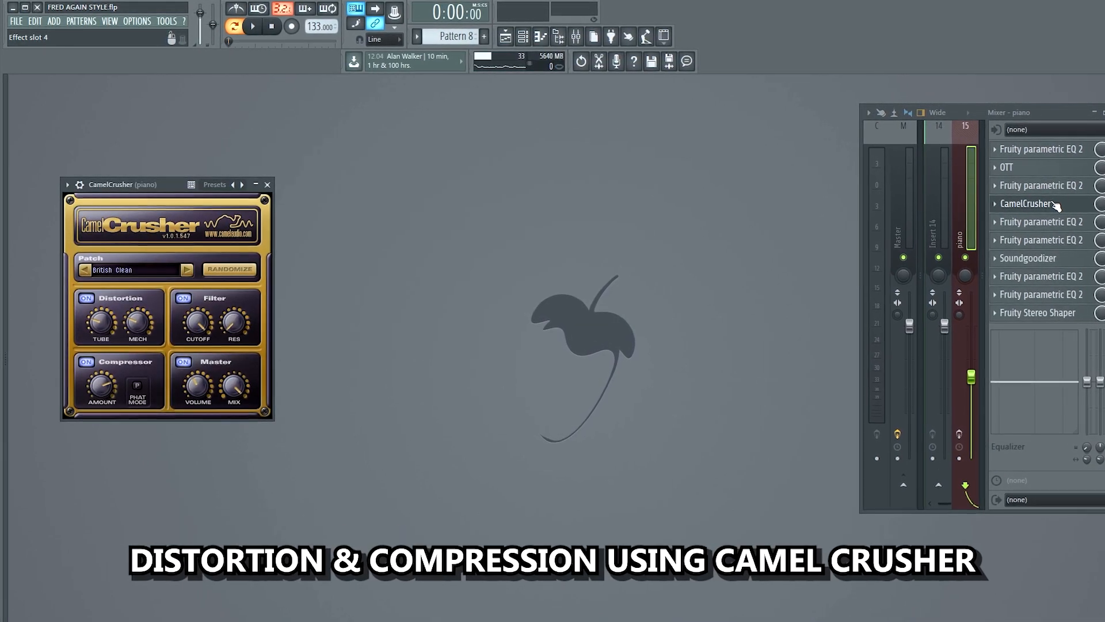
{"action": "left_click", "coordinate": [1047, 221]}
{"action": "left_click", "coordinate": [1060, 241]}
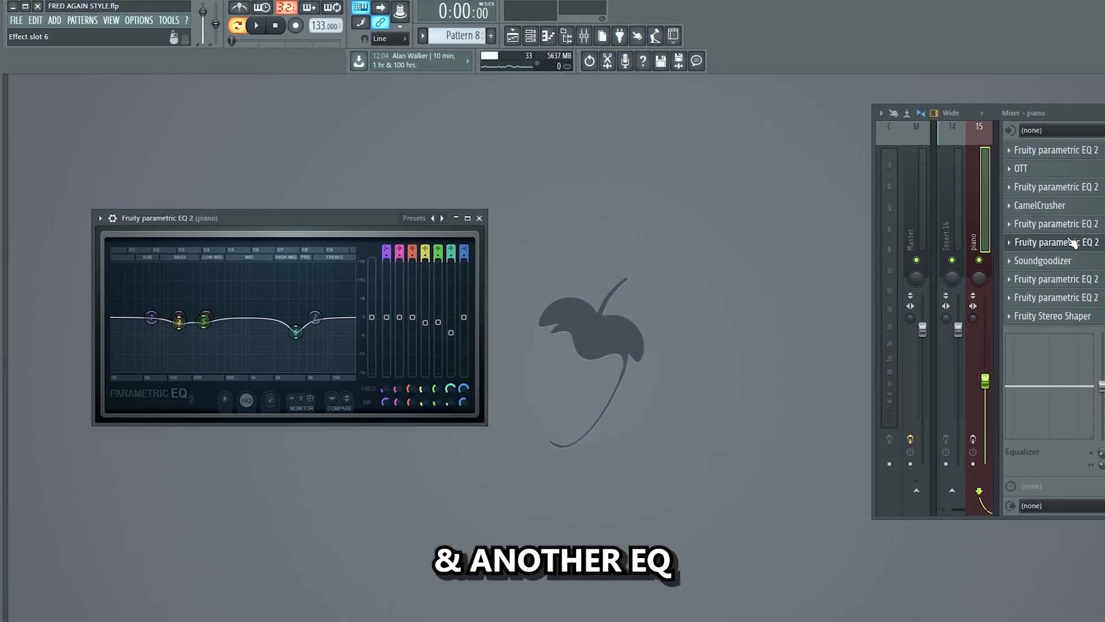
{"action": "left_click", "coordinate": [1064, 259]}
{"action": "left_click", "coordinate": [1065, 282]}
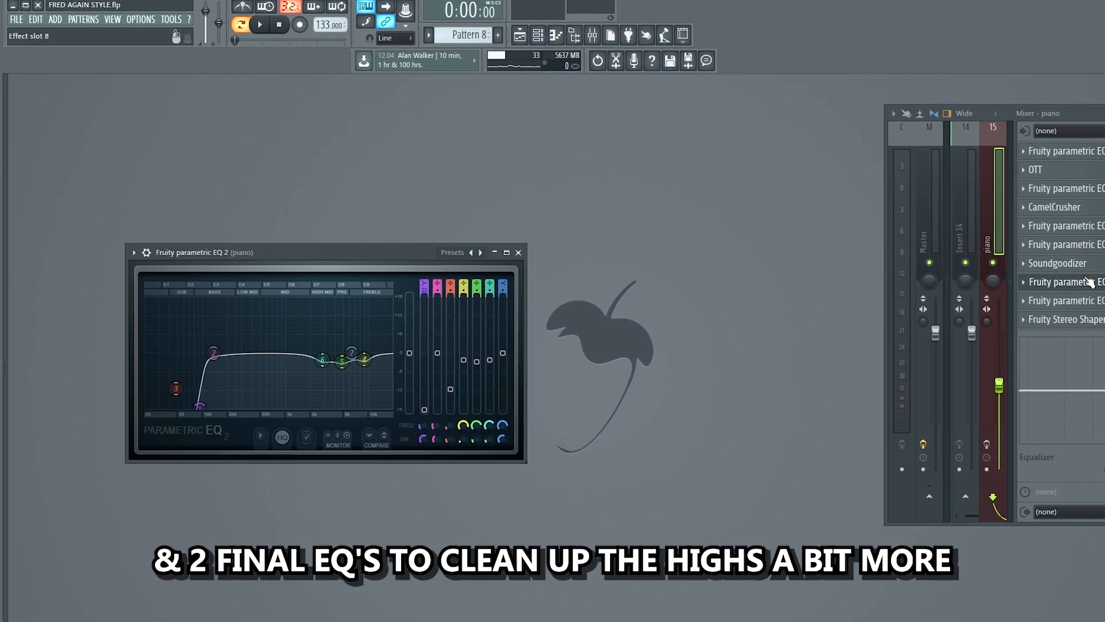
{"action": "left_click", "coordinate": [1070, 300]}
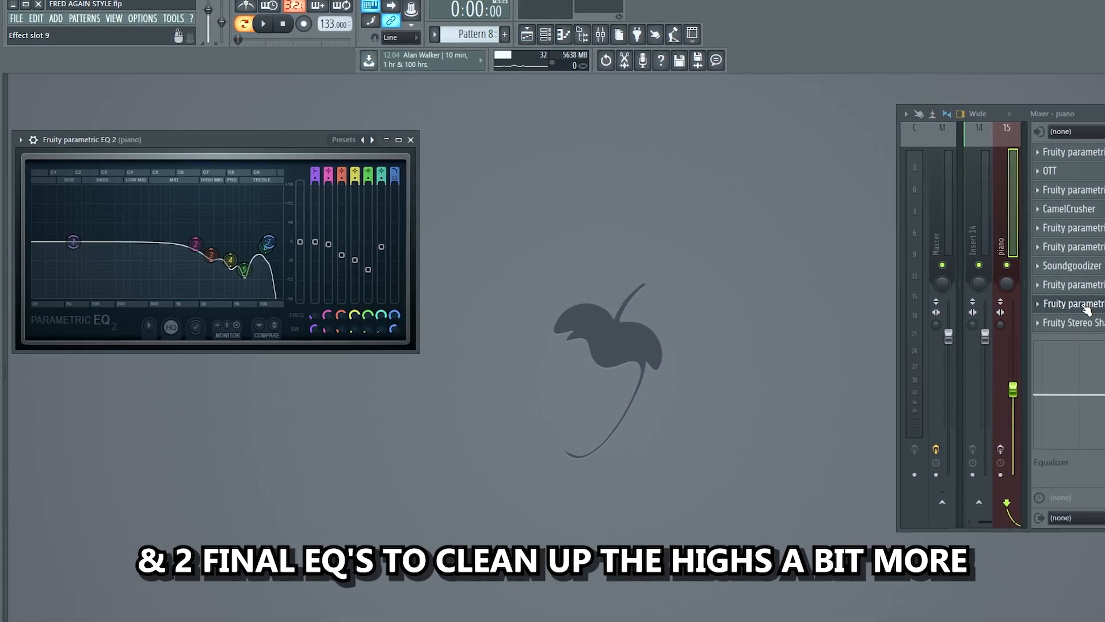
{"action": "left_click", "coordinate": [1072, 322]}
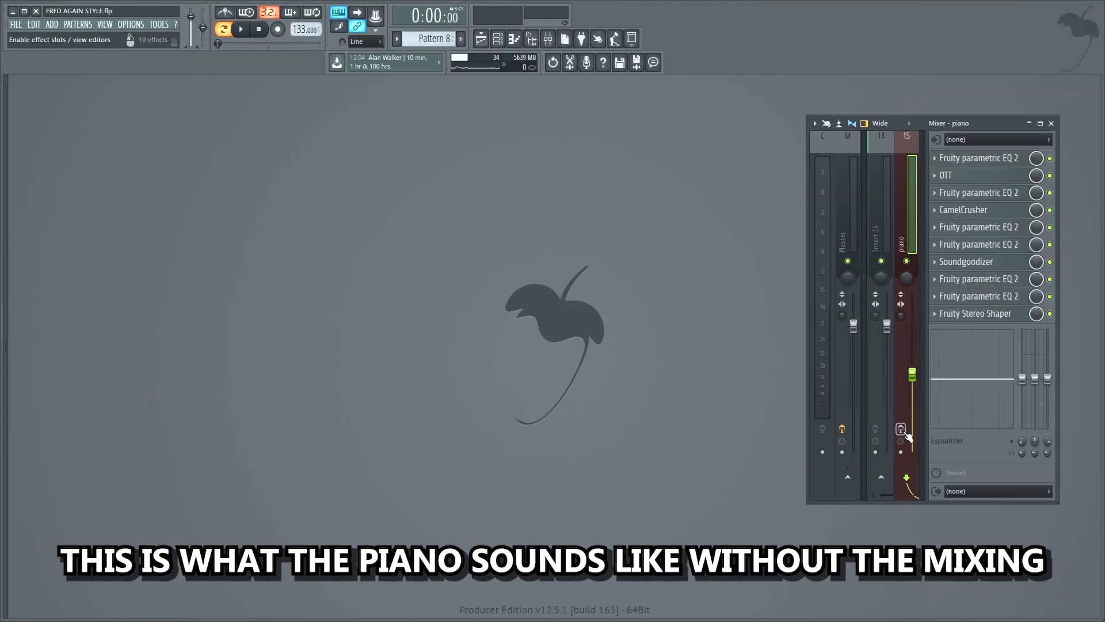
Step: Compare the piano with its mixer effects bypassed and enabled, and play the piano and bass with the beat from bar 9
{"action": "key", "text": "space"}
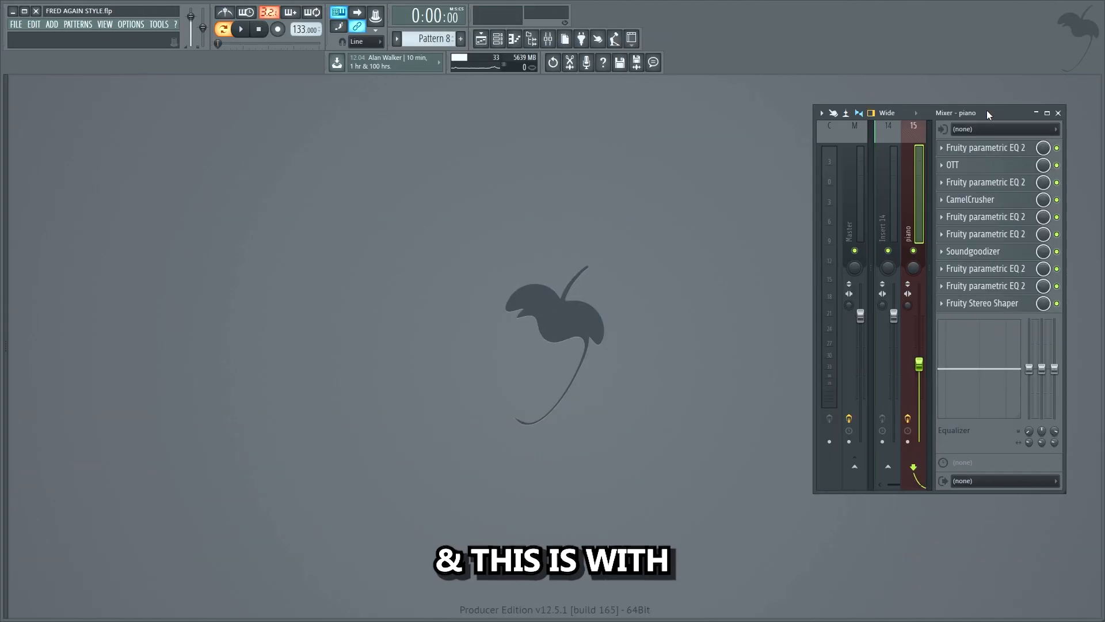
{"action": "key", "text": "space"}
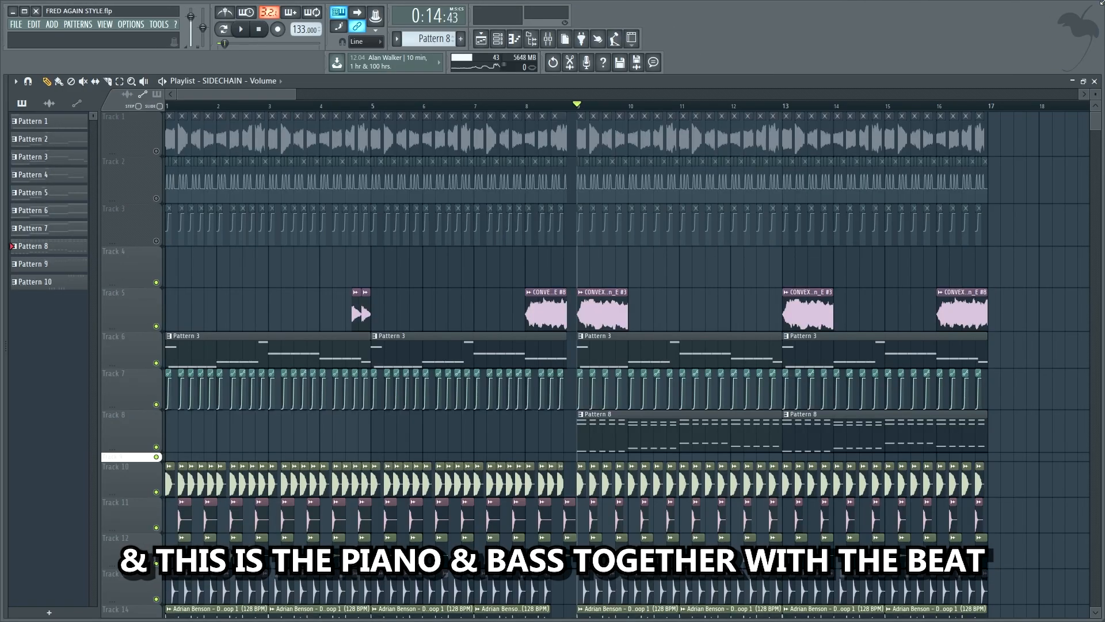
{"action": "key", "text": "space"}
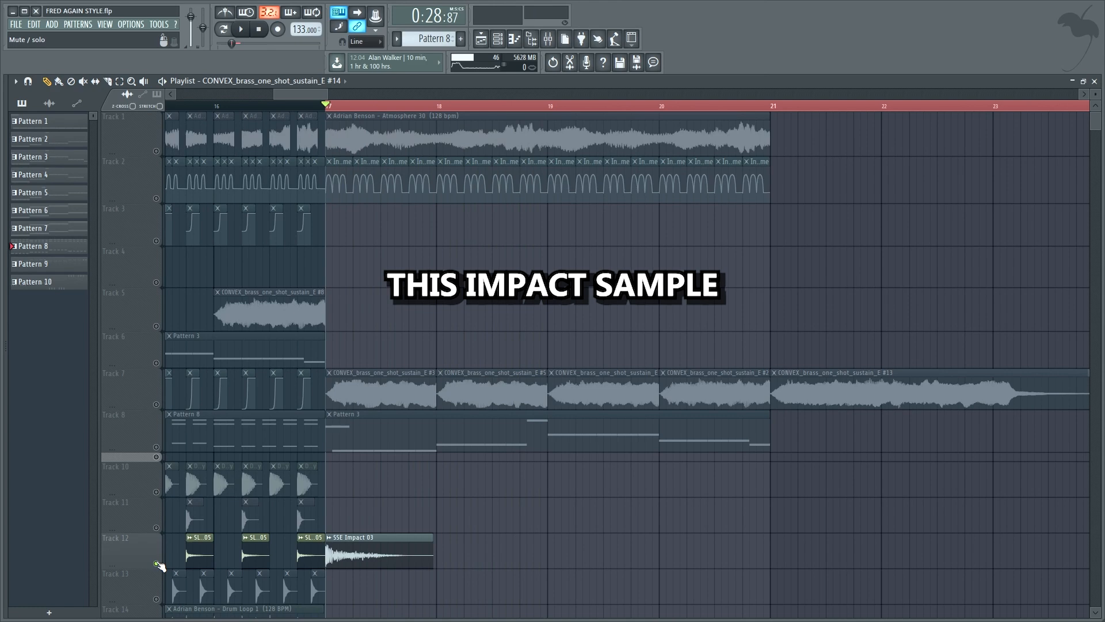
Step: Play the outro layers from bar 17 in solo: the impact on Track 12, brass stabs on Track 7 and uncut vocal lead on Track 1
{"action": "key", "text": "space"}
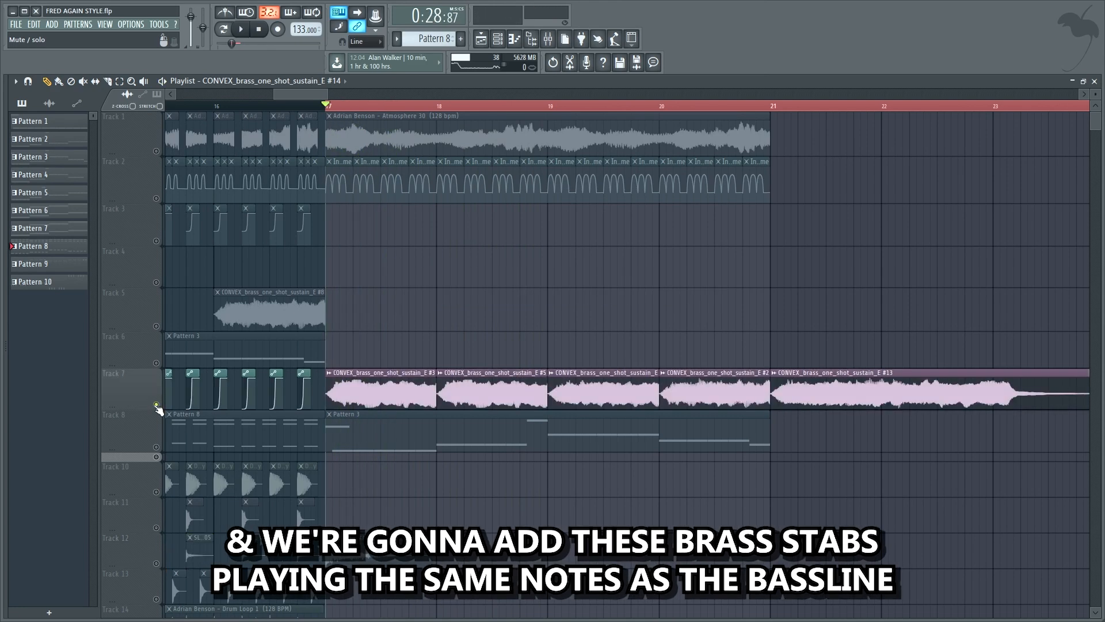
{"action": "key", "text": "space"}
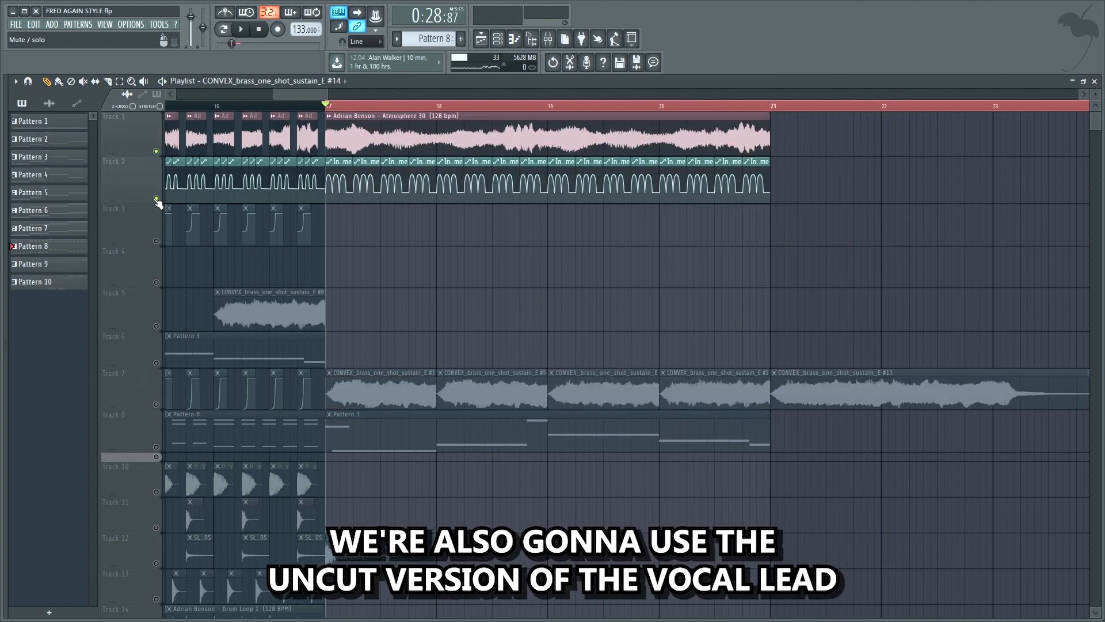
{"action": "key", "text": "space"}
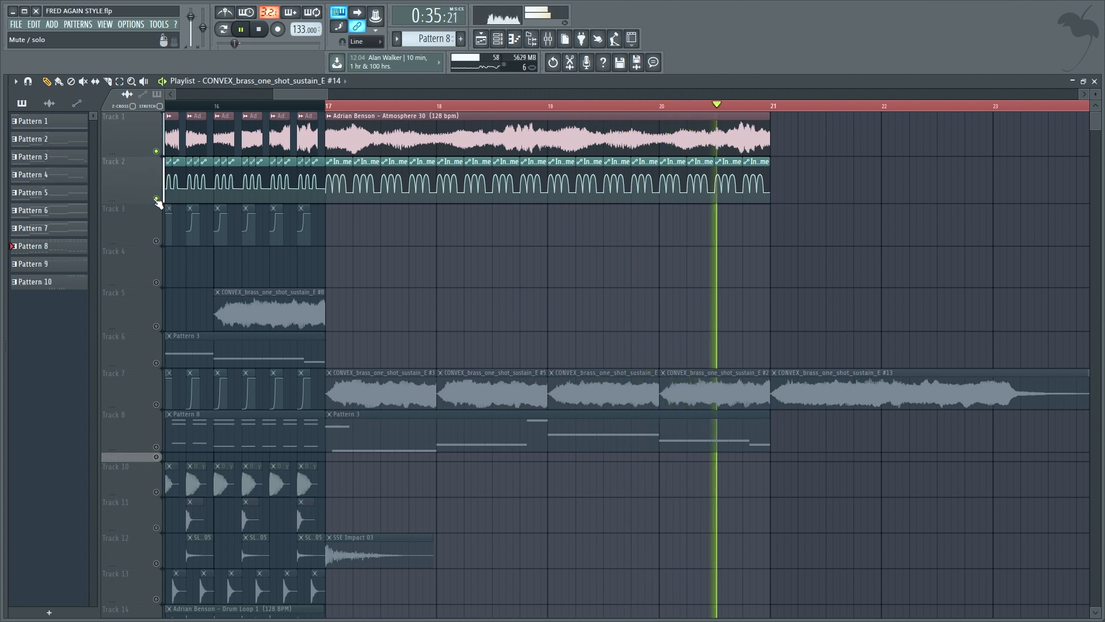
Step: Unsolo the vocal lead tracks so all playlist tracks are active, and play the full outro from bar 17
{"action": "right_click", "coordinate": [156, 199]}
{"action": "key", "text": "space"}
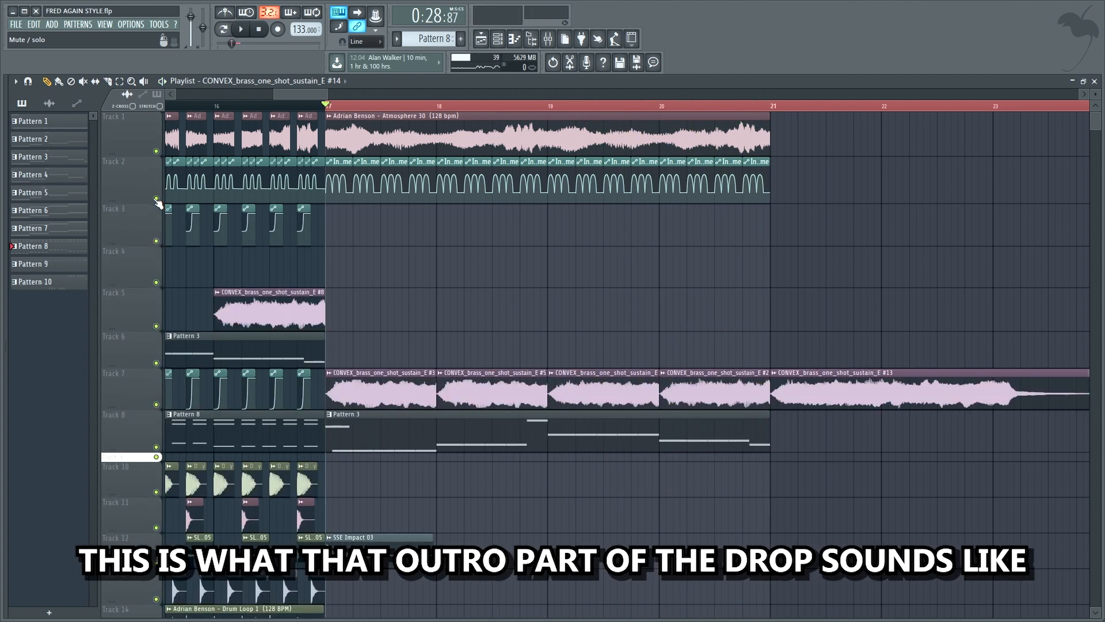
{"action": "key", "text": "space"}
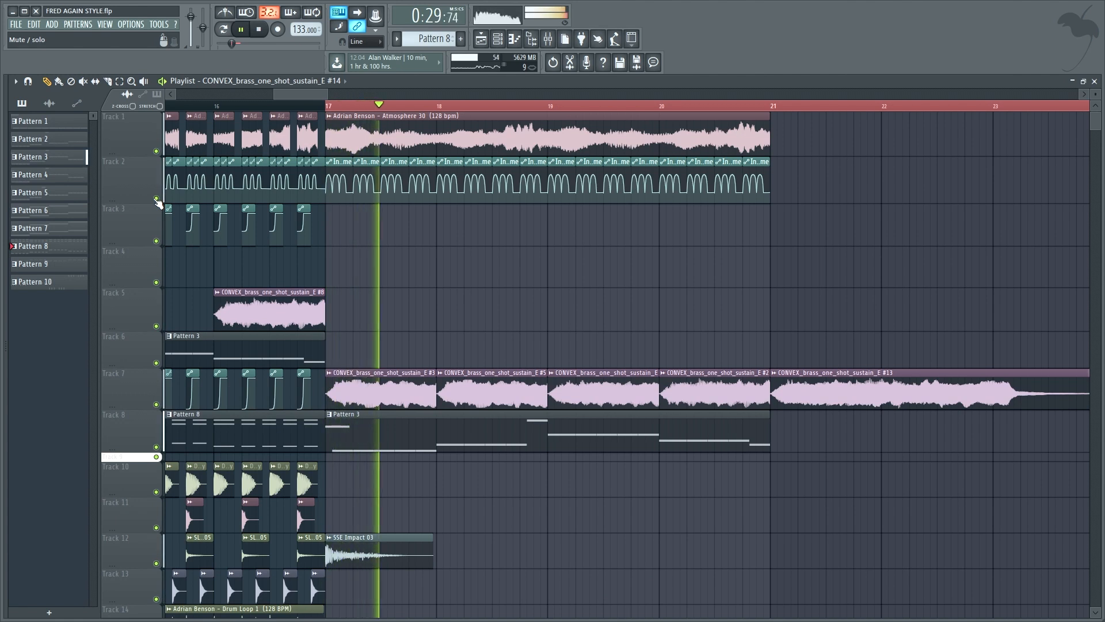